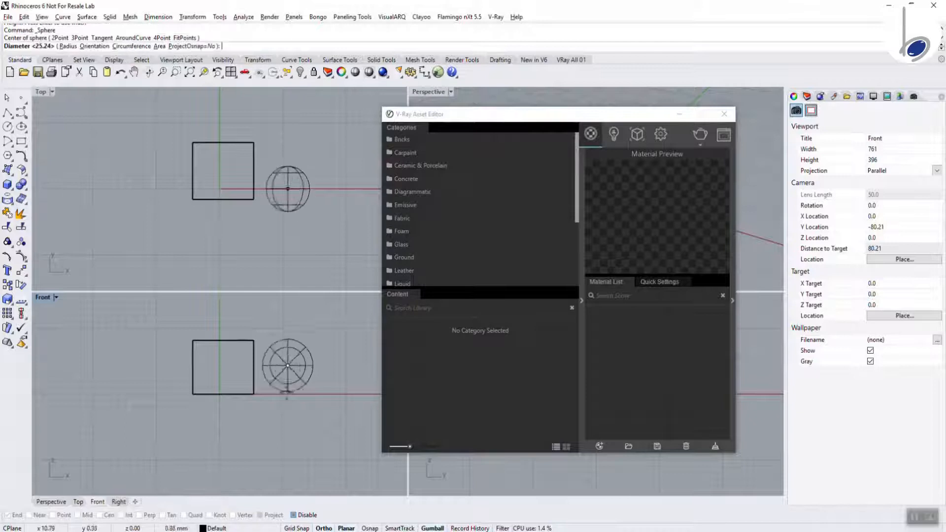
Step: Finish the sphere beside the box with its underside on the ground line, and add a V-Ray infinite plane
click(285, 396)
drag(346, 361, 167, 341)
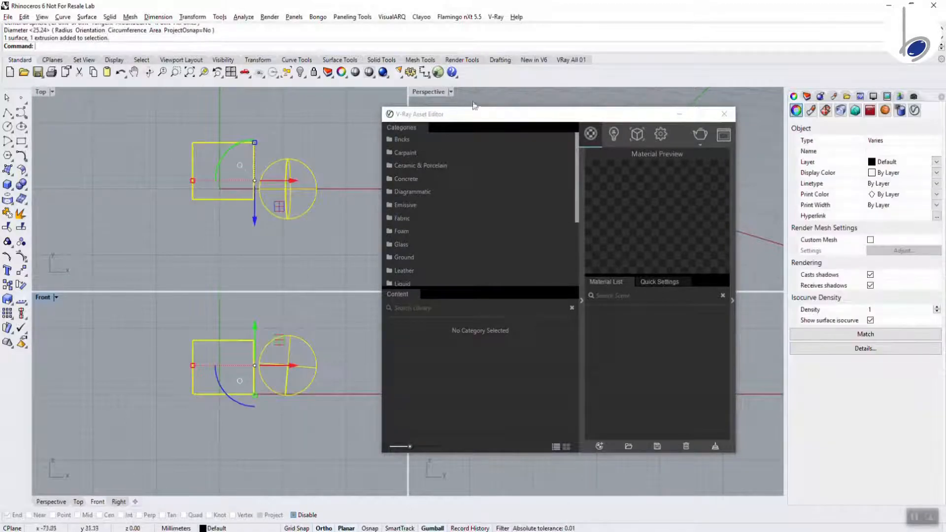
click(571, 60)
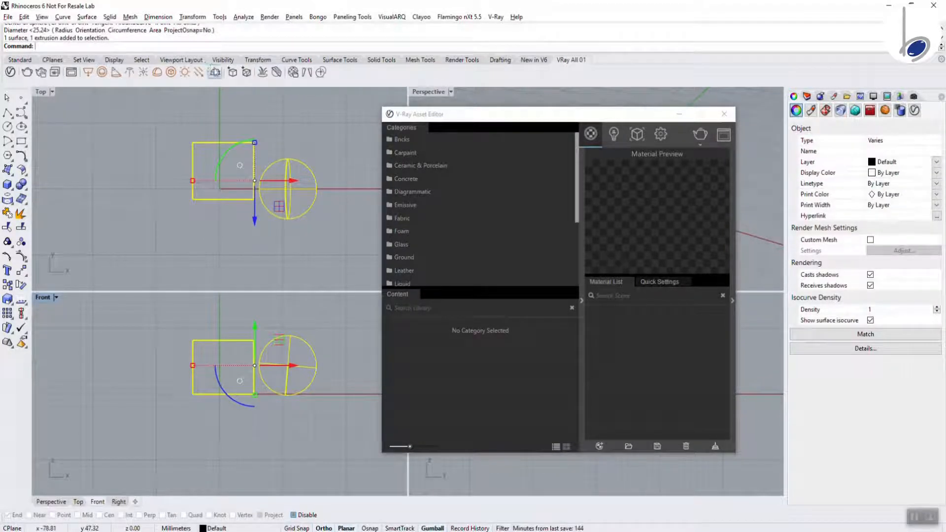
click(215, 72)
click(323, 394)
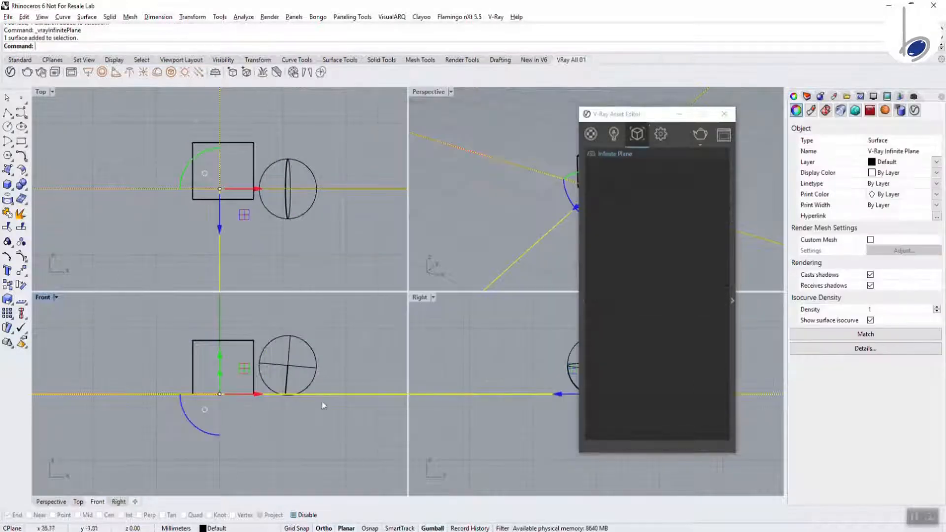
Step: Start a live V-Ray render of the box and sphere in the Perspective view, with the editor and render windows moved clear of the objects
drag(640, 115, 276, 119)
click(542, 207)
scroll(609, 203, up, 5)
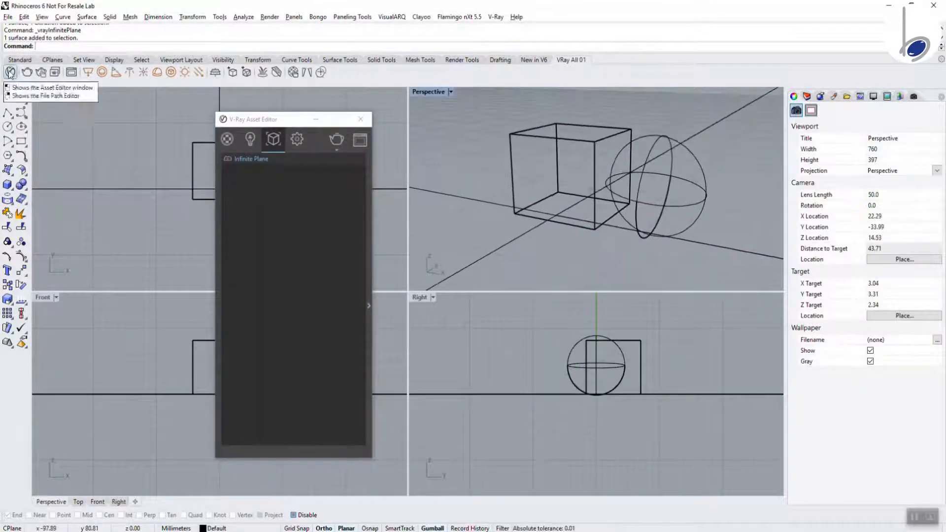
click(27, 72)
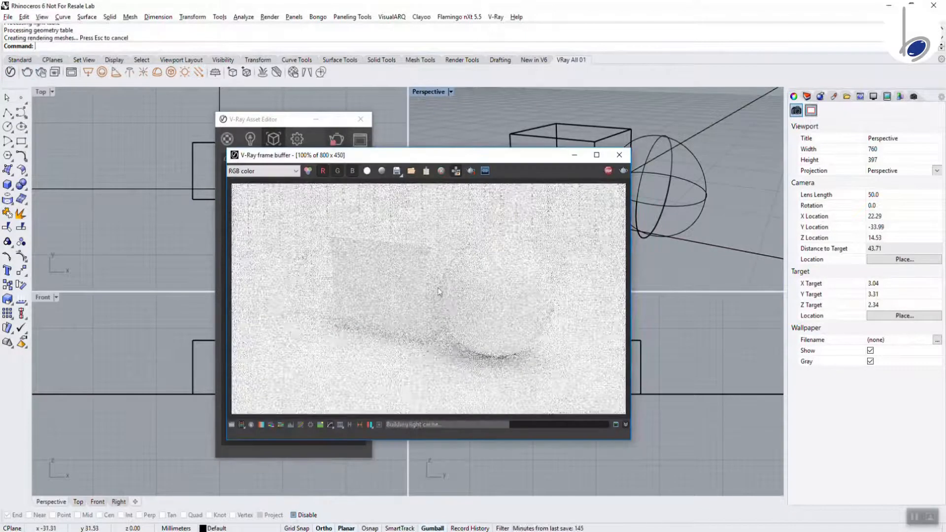
drag(474, 160, 687, 184)
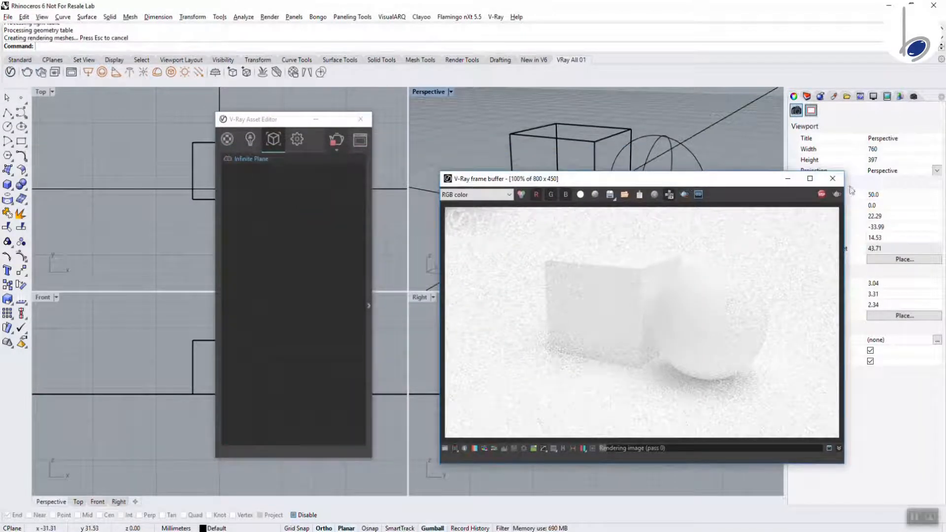
Step: Add Bricks Simple 01 2m from the Bricks category of the material library to the scene's materials
click(218, 311)
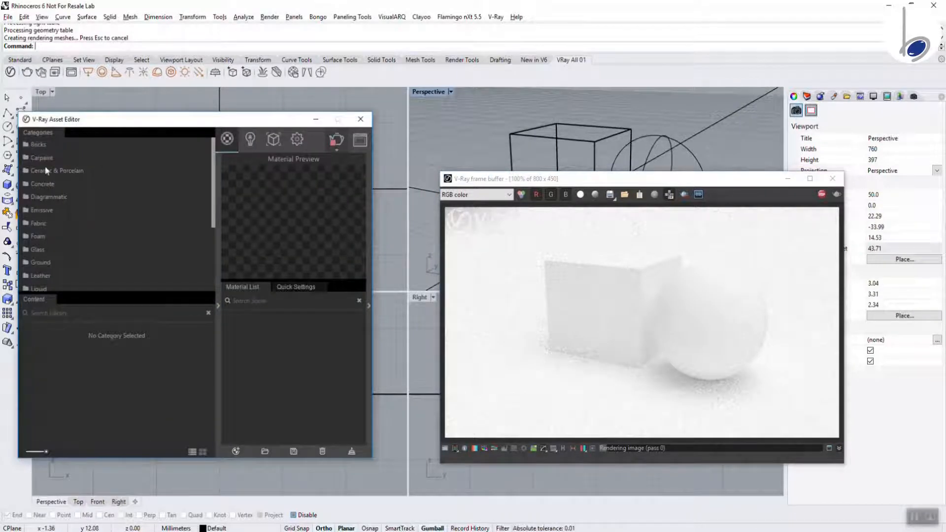
click(34, 144)
scroll(43, 404, down, 10)
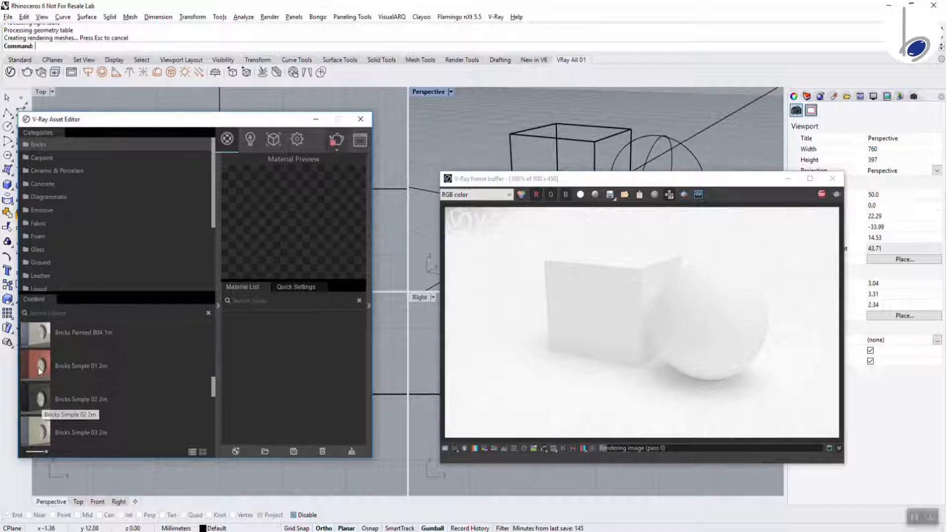
drag(40, 371, 268, 359)
Step: Apply the Bricks_Simple_01_2m material to the box
right_click(252, 316)
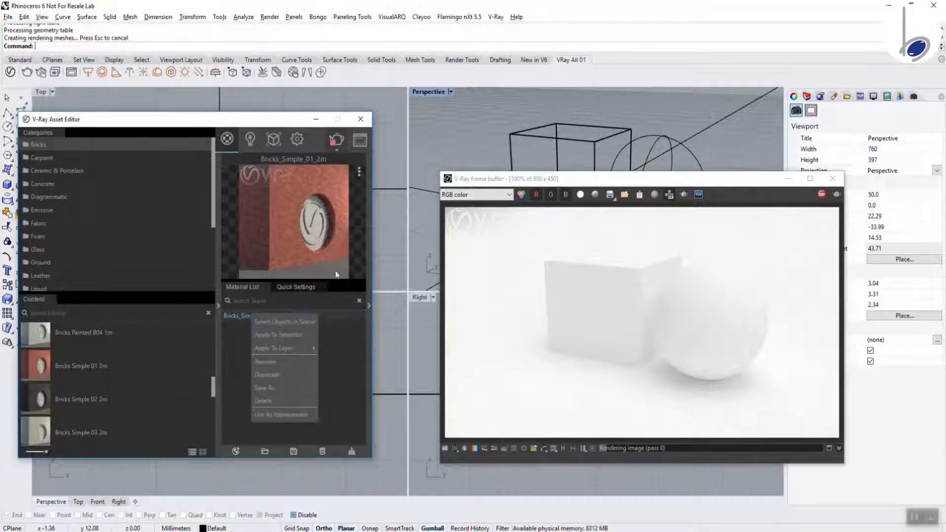
click(422, 209)
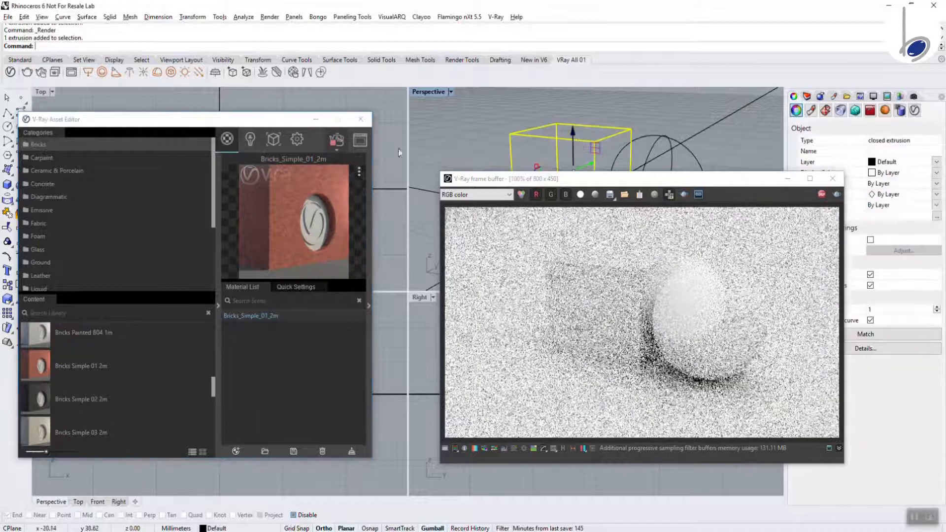
right_click(250, 317)
click(269, 328)
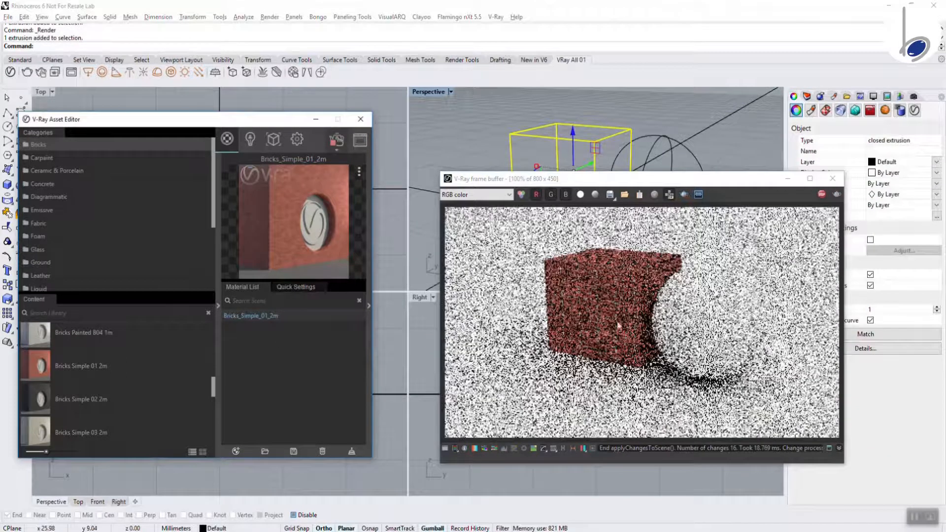
click(617, 280)
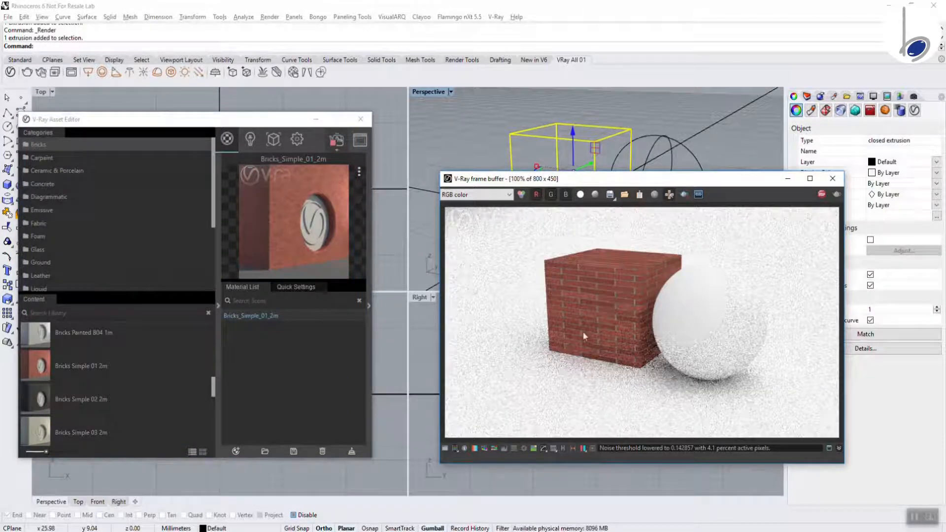
click(369, 306)
click(369, 309)
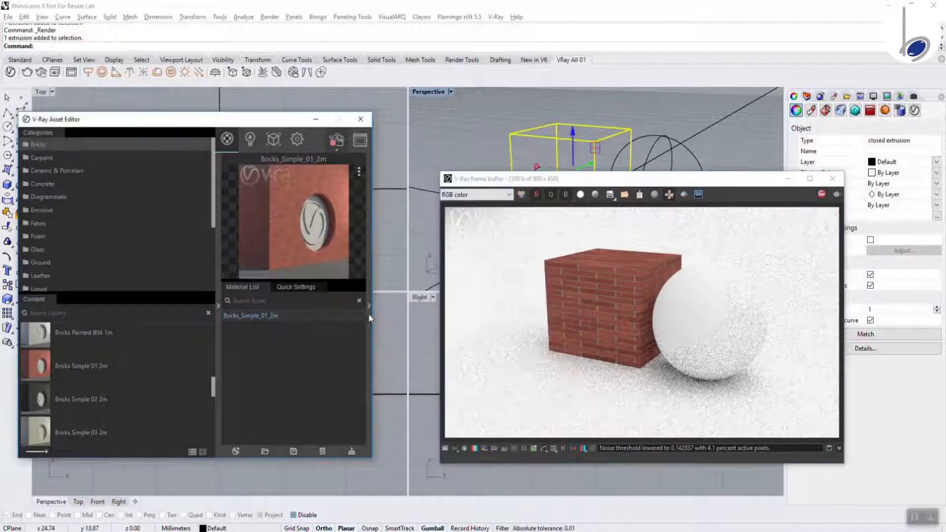
Step: Add CarPaint Matte CapriBlue from the Carpaint category to the scene and apply it to the sphere
click(44, 159)
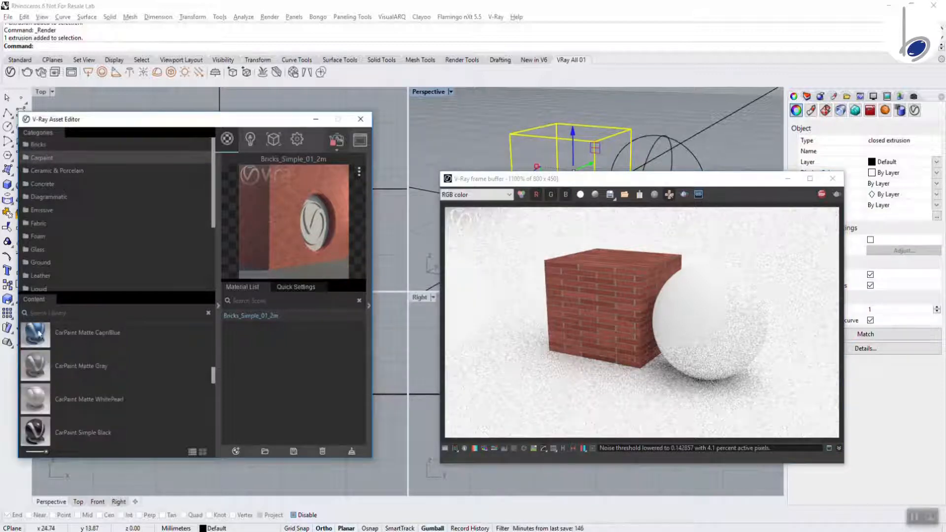
drag(39, 333, 274, 327)
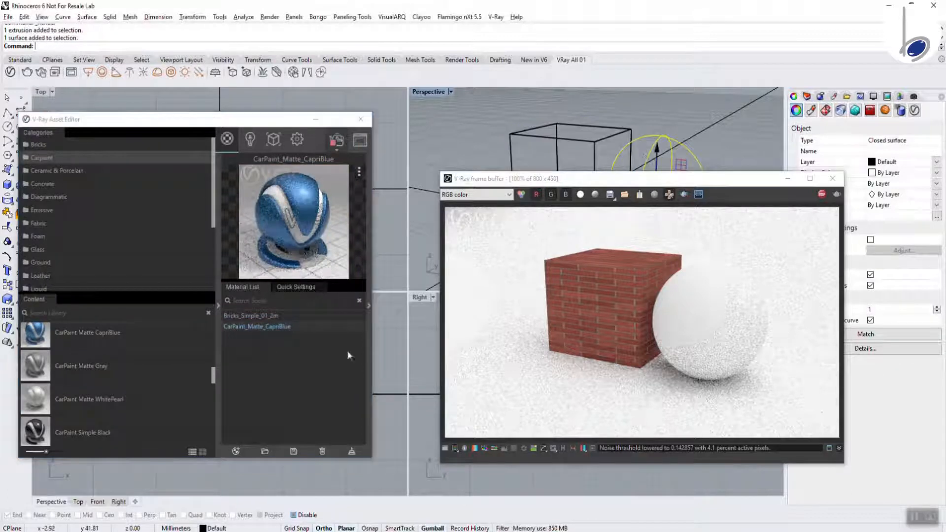
right_click(268, 327)
click(296, 352)
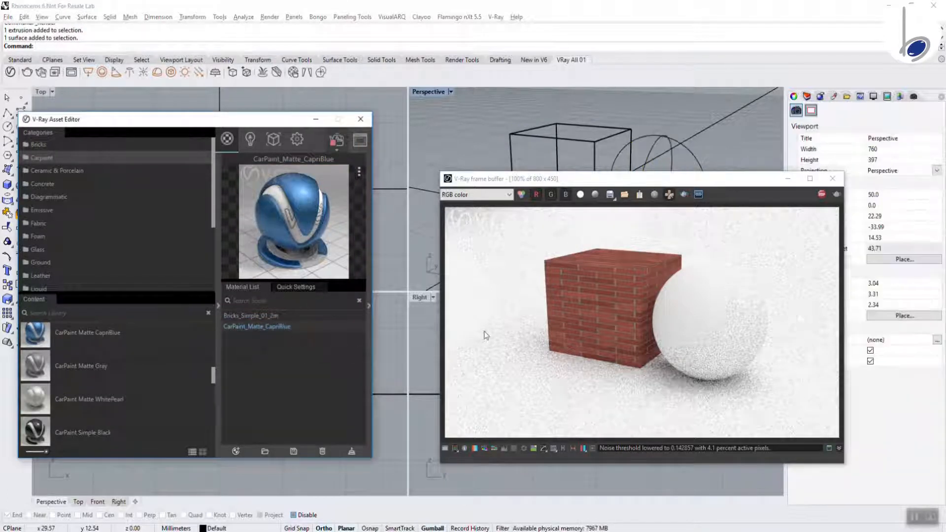
click(665, 138)
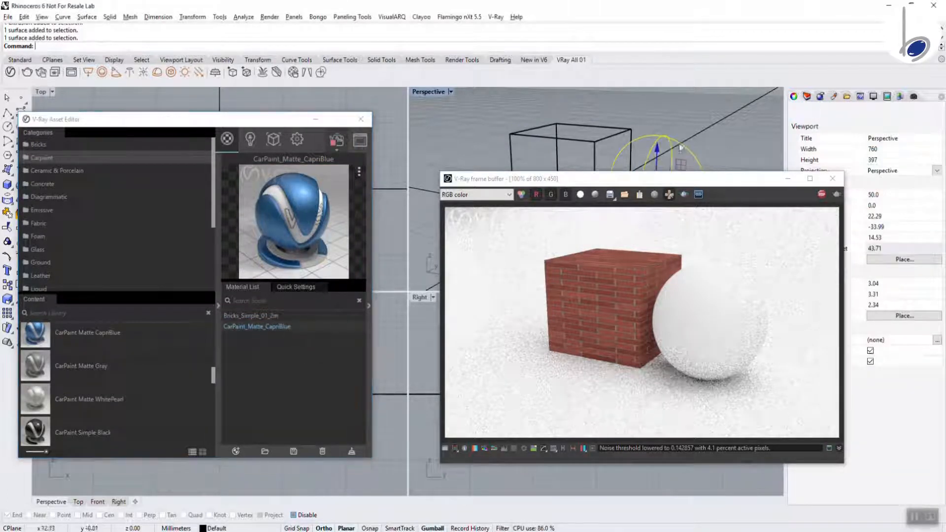
right_click(256, 326)
click(295, 347)
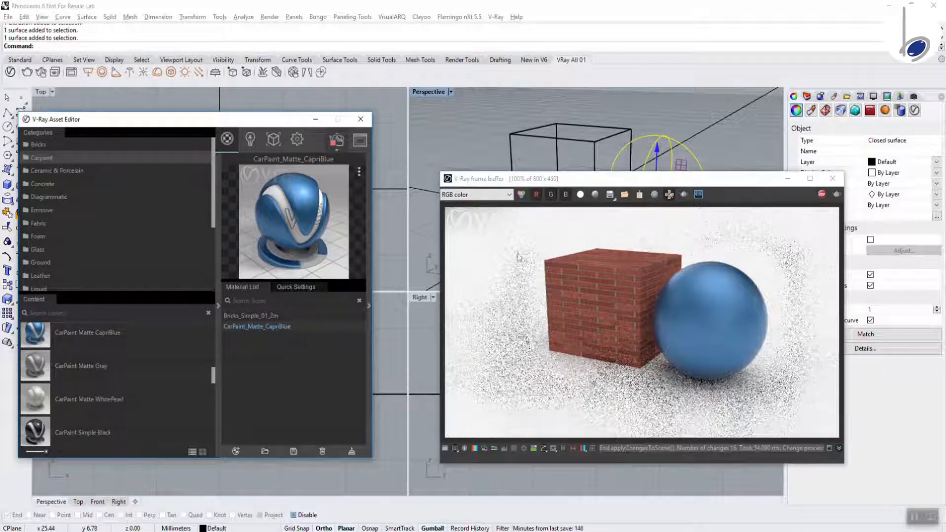
Step: Restrict the render to a region covering the upper part of the box and sphere
click(684, 195)
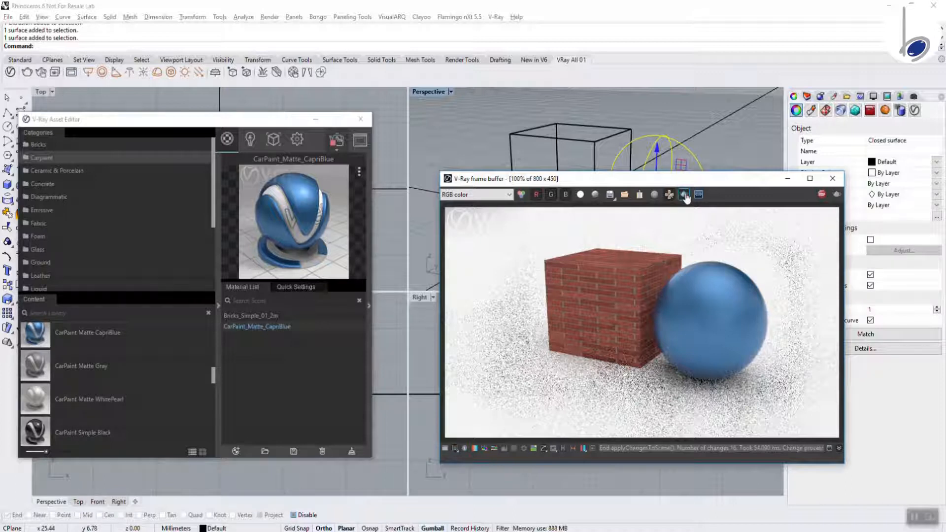
drag(541, 238, 771, 319)
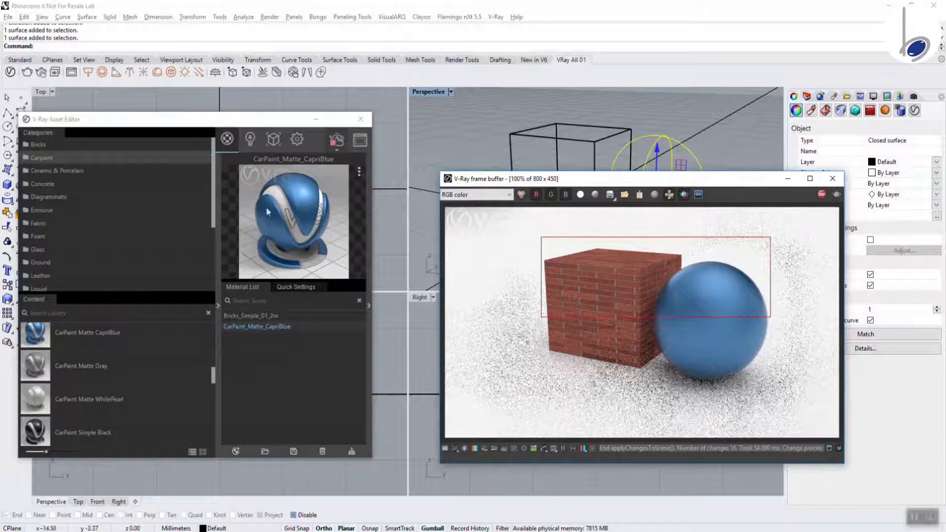
Step: Apply Porcelain C01 20cm from the Ceramic & Porcelain category to the sphere, and redraw the render region around both whole objects
click(56, 171)
drag(36, 363, 261, 379)
right_click(251, 337)
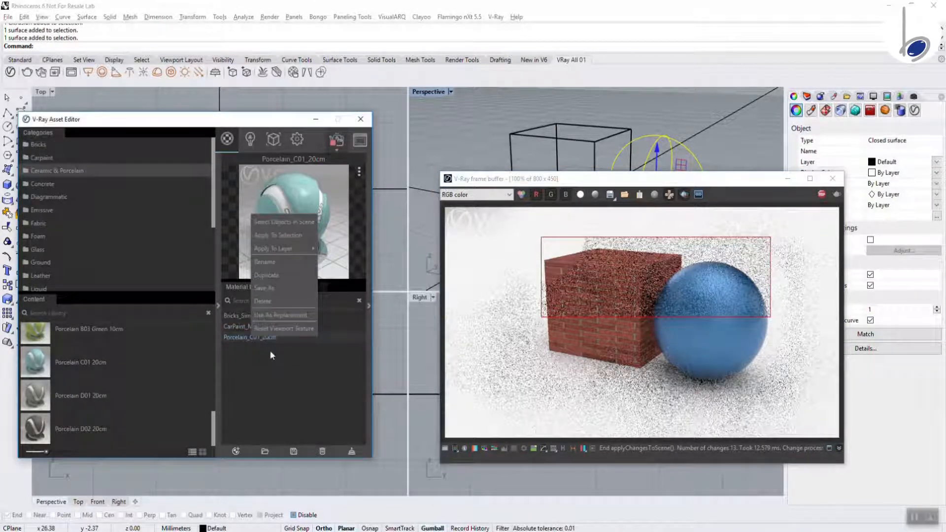
click(291, 233)
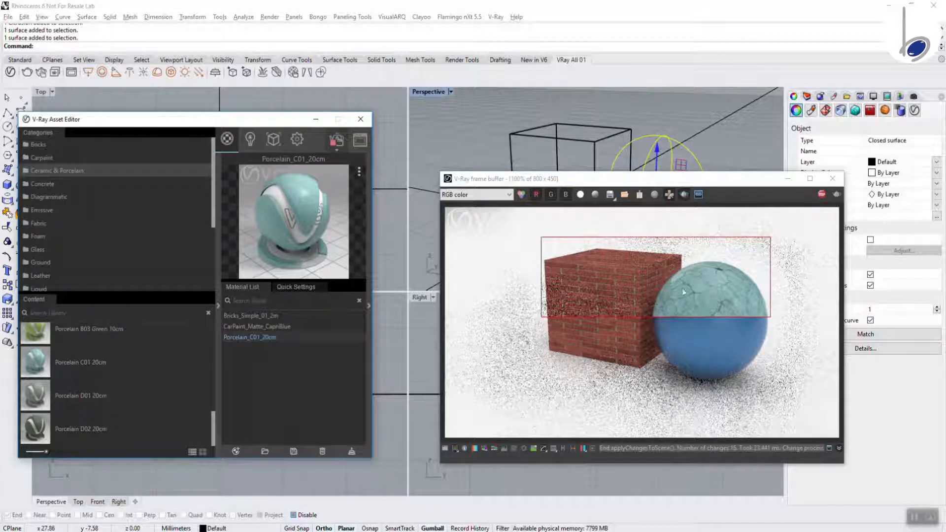
drag(539, 239, 784, 393)
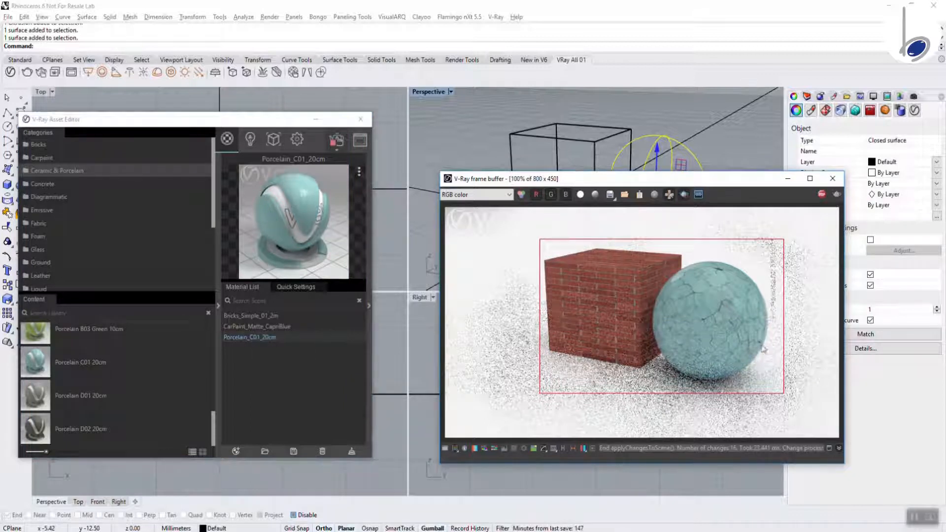
Step: Add Concrete Simple C01 2m from the Concrete category to the scene and apply it to the infinite plane
click(51, 185)
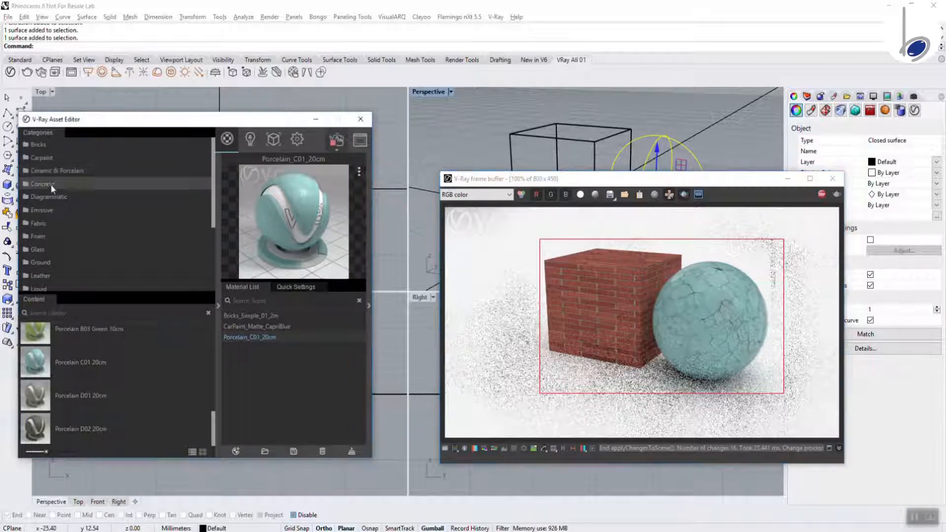
drag(39, 389, 271, 378)
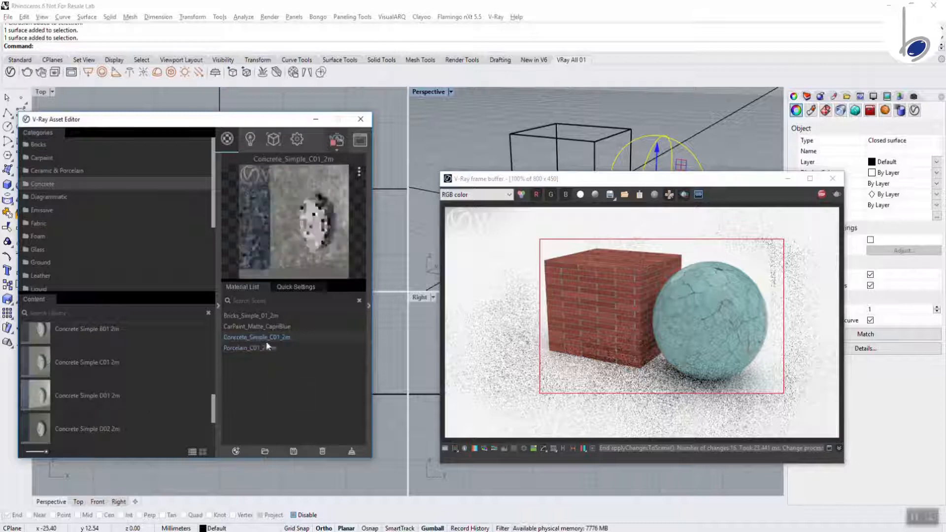
click(511, 152)
right_click(247, 338)
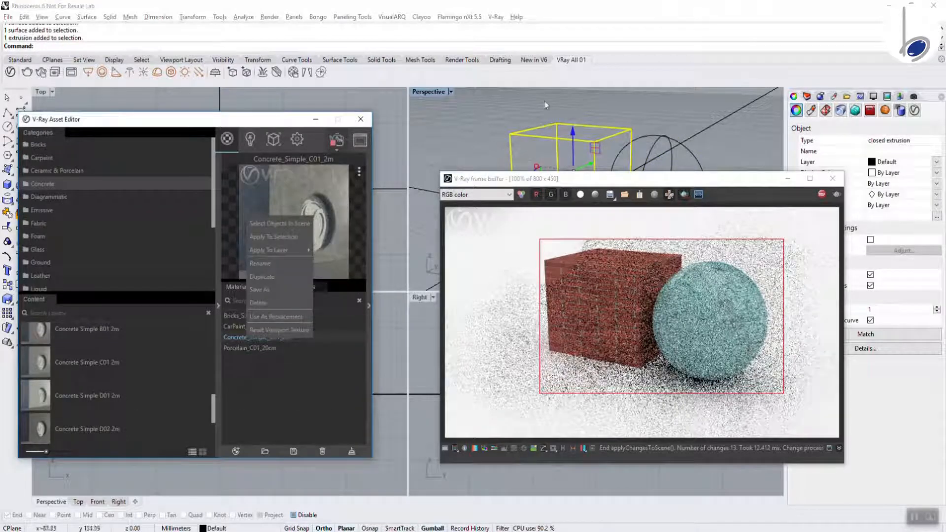
click(753, 104)
click(230, 141)
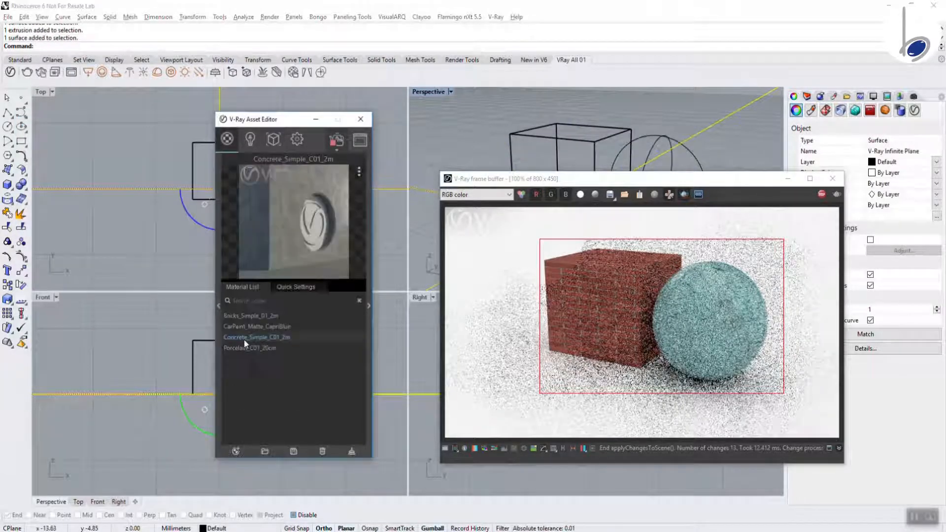
right_click(244, 338)
click(273, 236)
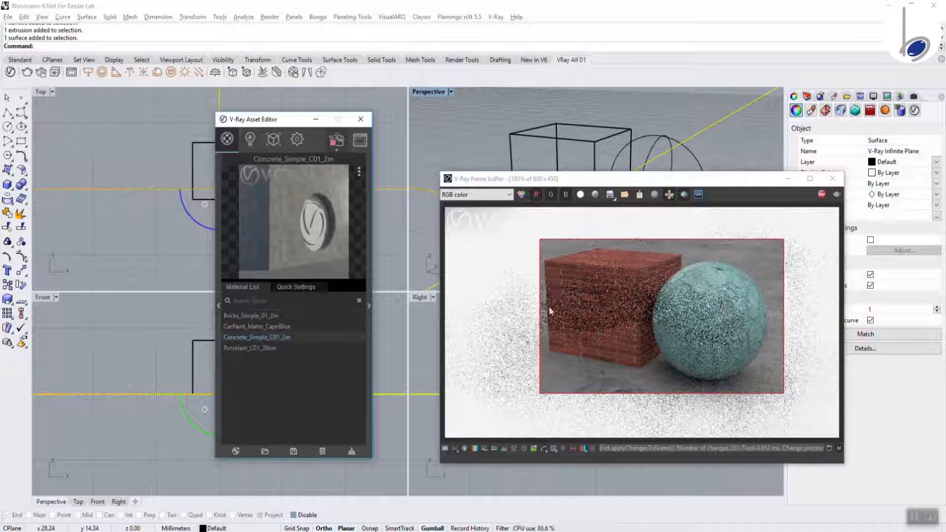
Step: Turn off region rendering so that the whole frame renders
click(670, 196)
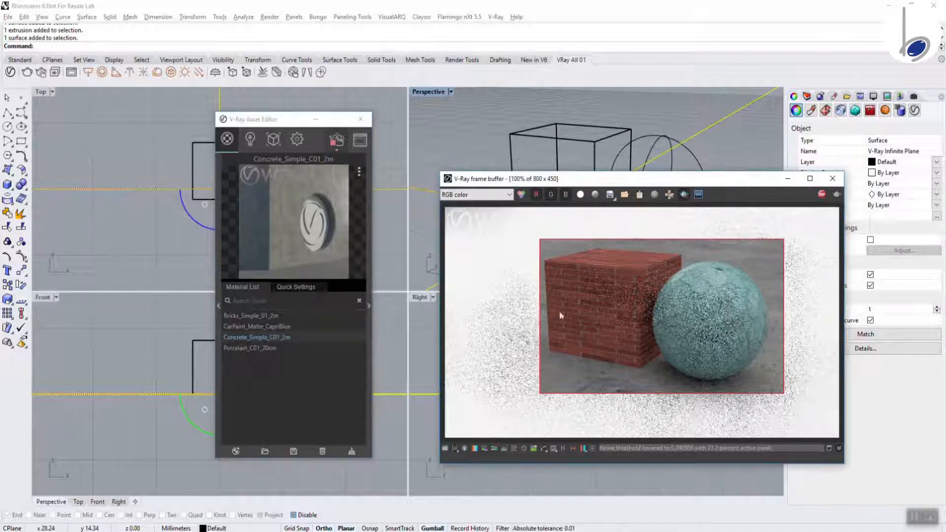
click(689, 195)
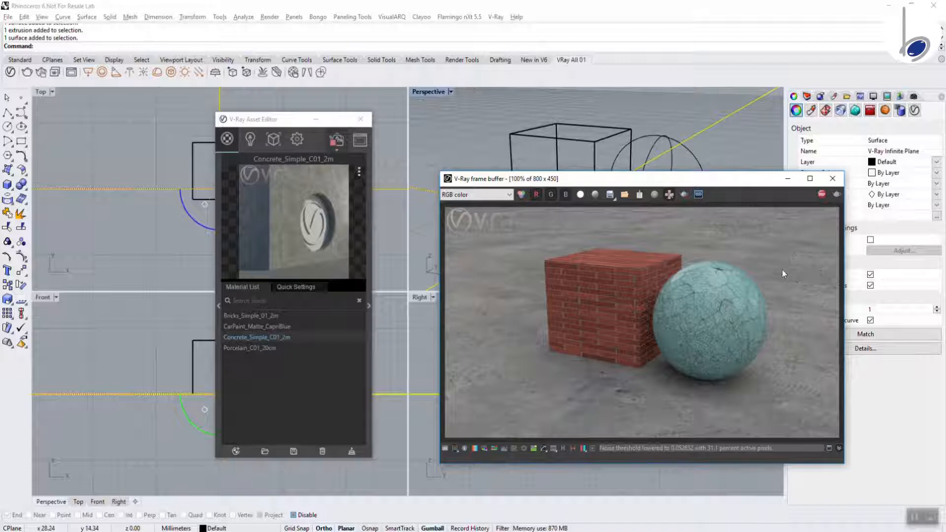
Step: Add MaquetteWood C01 12cm from the Diagrammatic category to the scene and apply it to the box
click(218, 305)
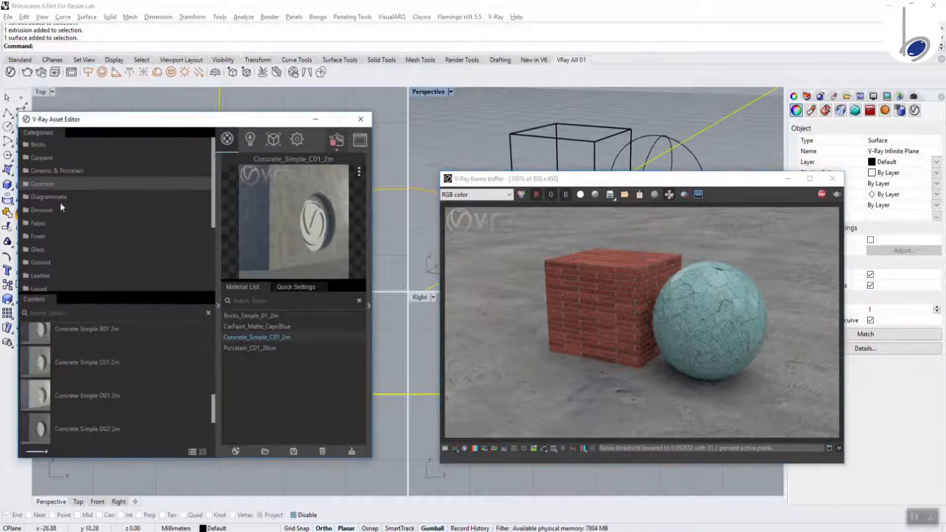
scroll(165, 382, down, 5)
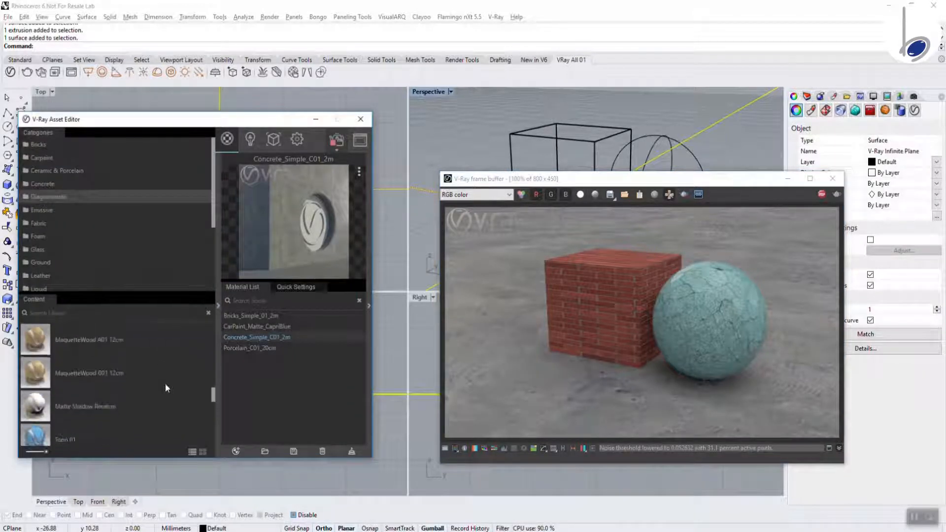
scroll(165, 383, down, 6)
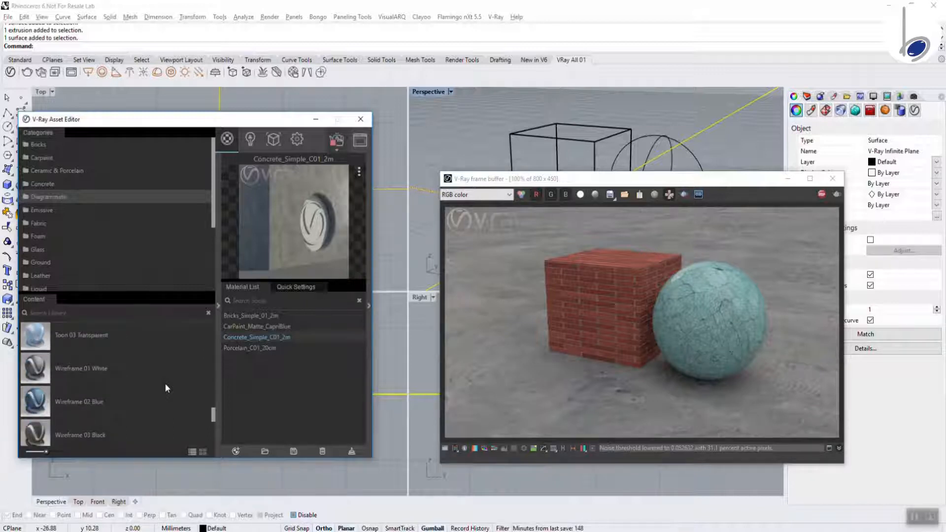
scroll(166, 387, down, 3)
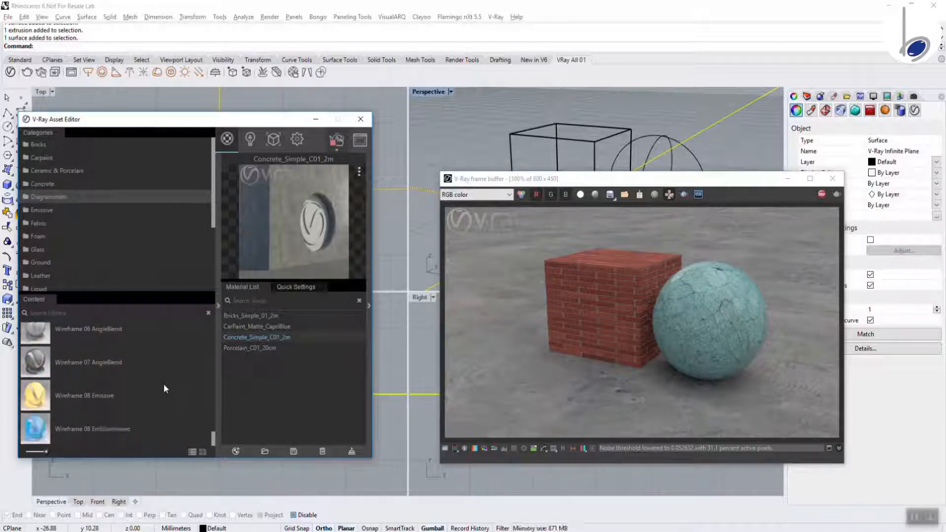
scroll(35, 367, up, 8)
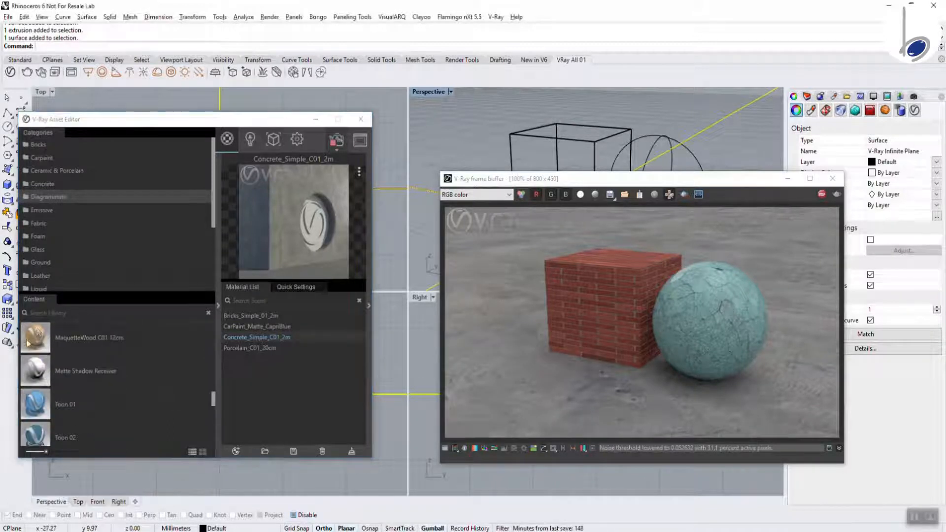
drag(39, 333, 257, 374)
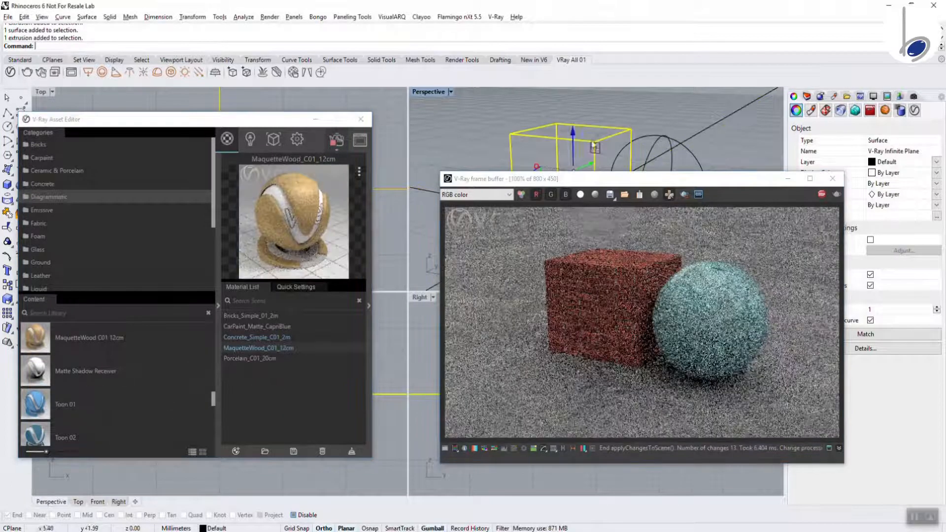
right_click(254, 348)
click(288, 247)
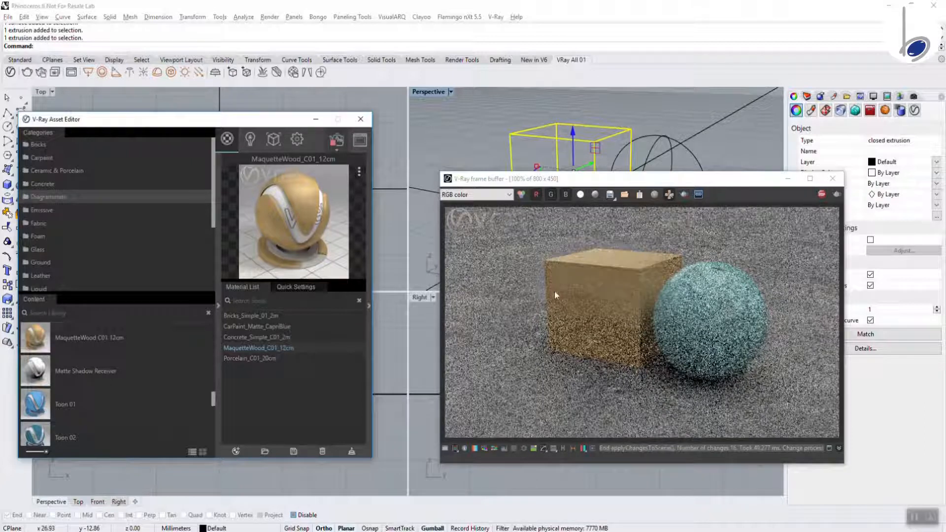
Step: Add LED 3200k from the Emissive category to the scene and apply it to the sphere
click(28, 210)
click(42, 210)
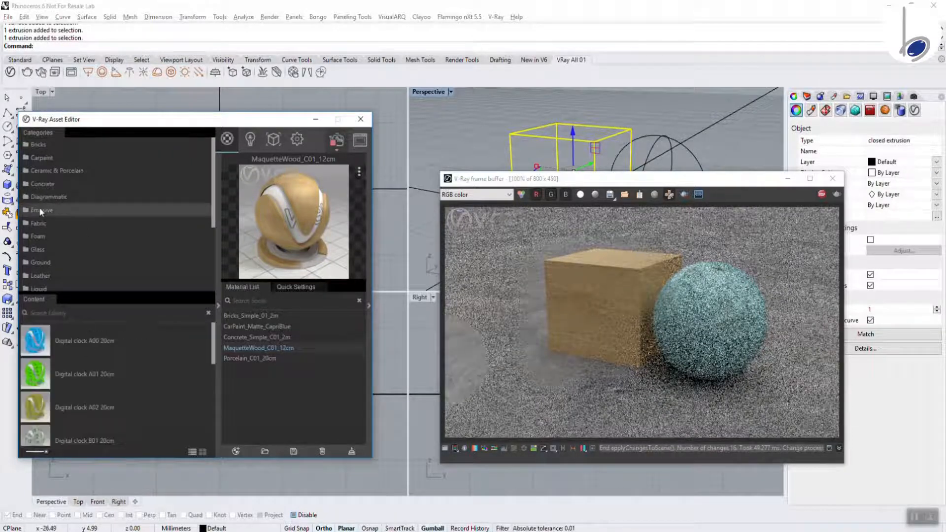
scroll(35, 390, down, 3)
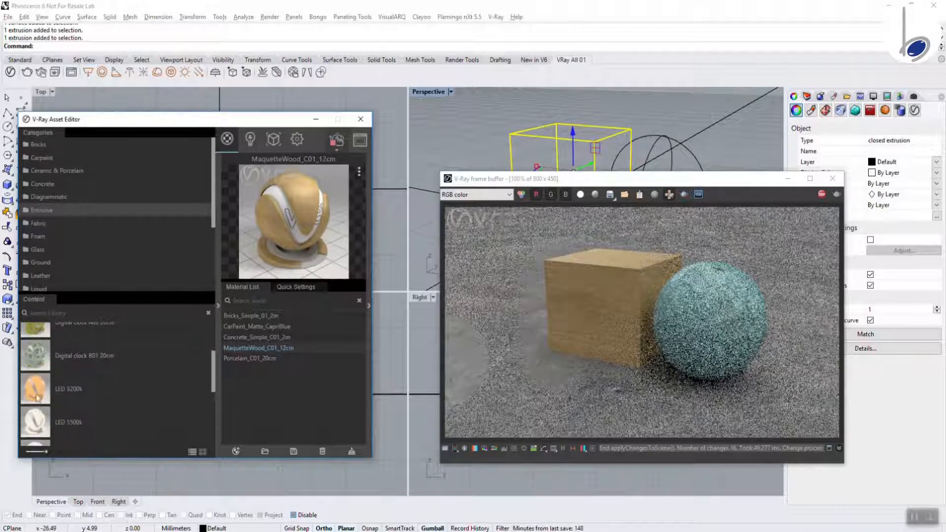
drag(36, 389, 250, 392)
scroll(47, 389, down, 3)
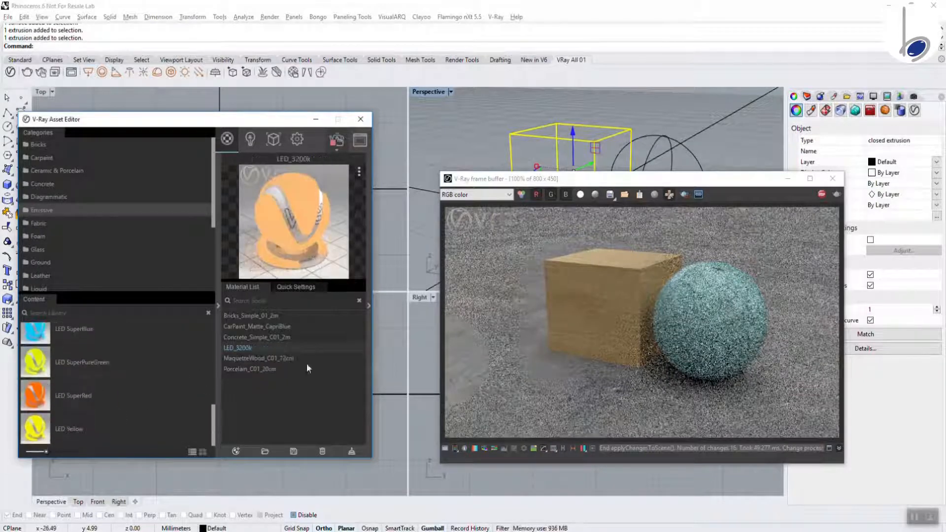
click(678, 159)
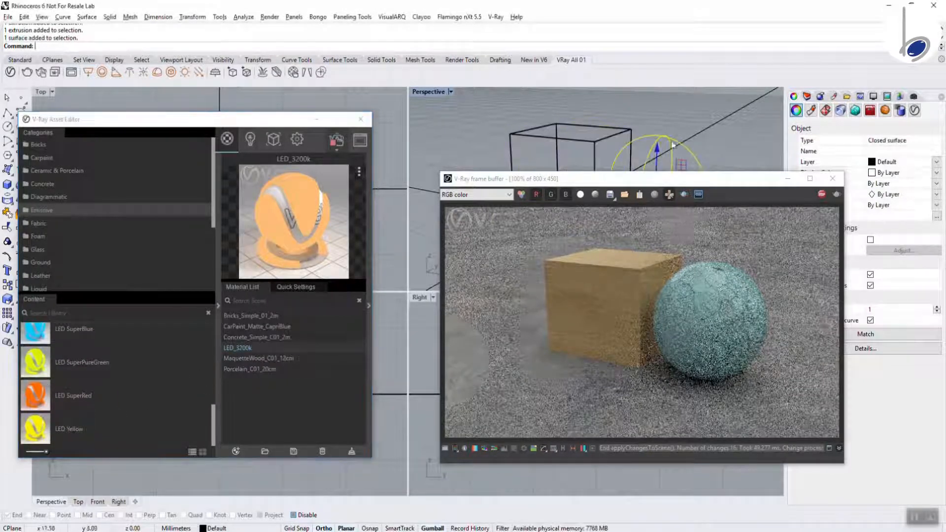
right_click(246, 348)
click(294, 265)
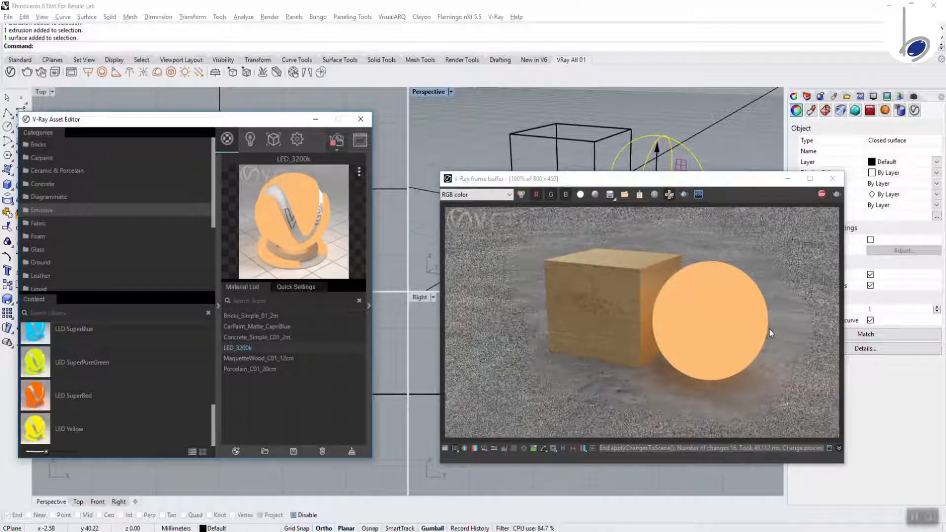
Step: Add Carpet D04 Pattern 200cm from the Fabric category to the scene and apply it to the infinite plane
click(35, 223)
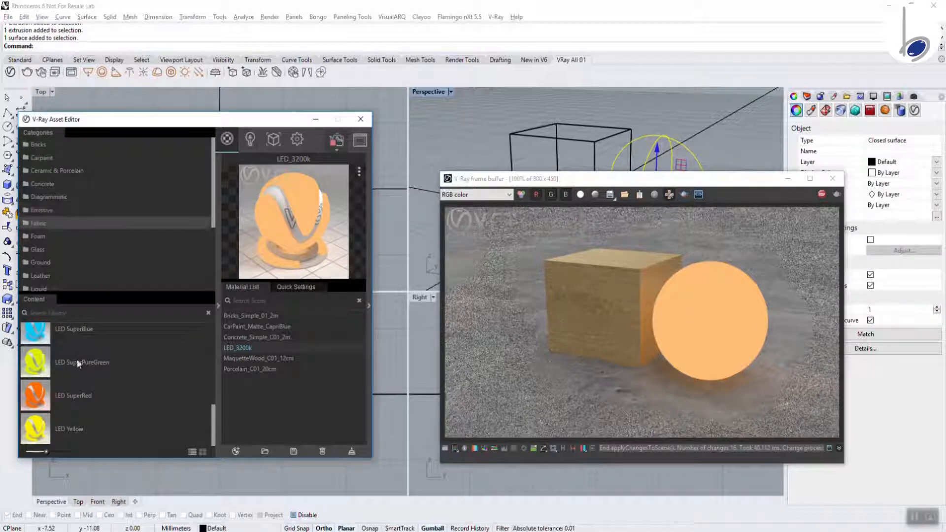
drag(35, 396, 285, 386)
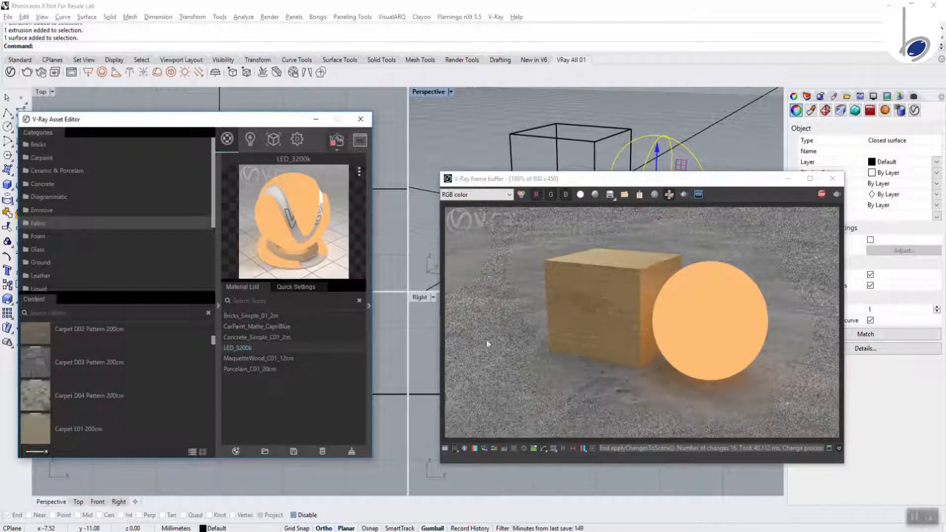
click(732, 113)
click(227, 139)
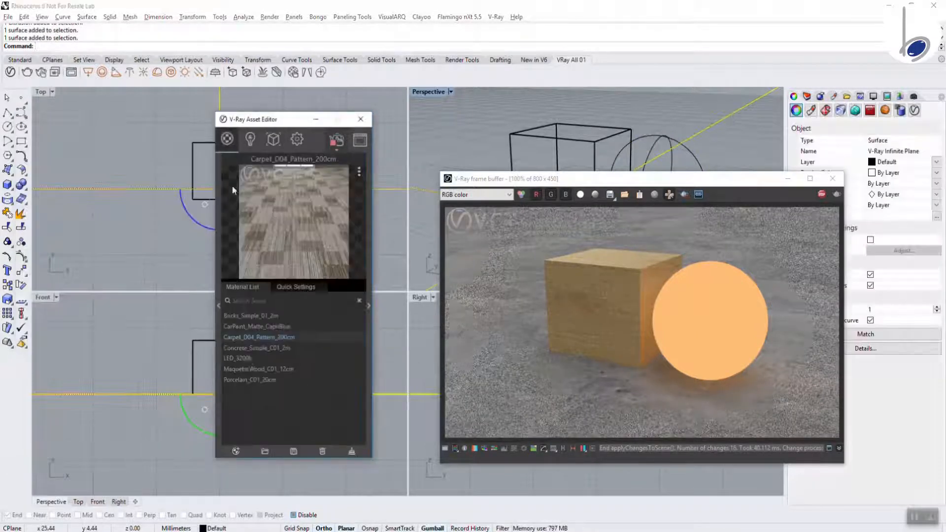
right_click(241, 338)
click(261, 239)
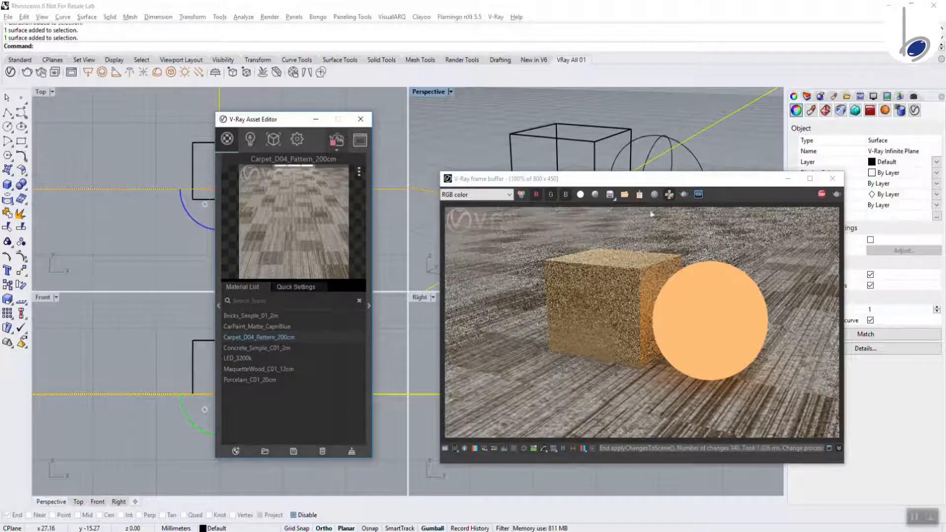
Step: Add Foam A03 Green 20cm from the Foam category to the scene and apply it to the sphere
click(218, 305)
click(39, 237)
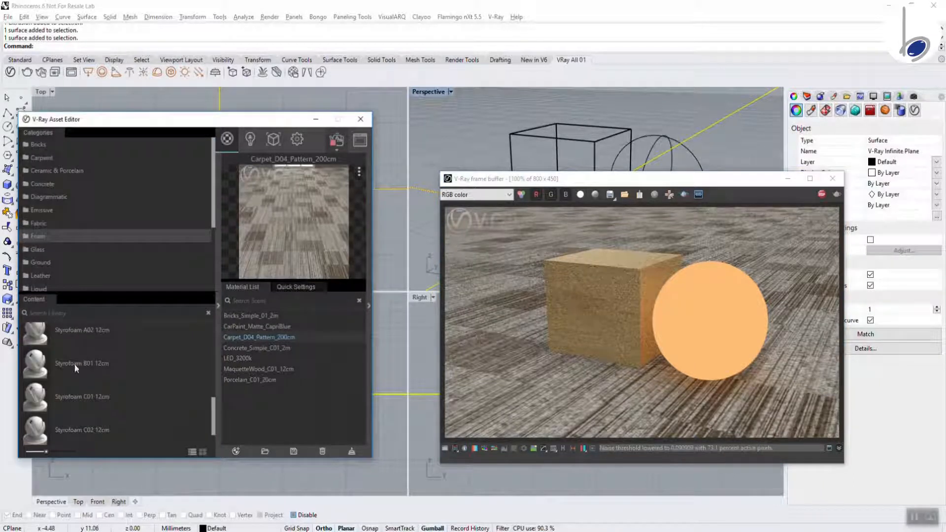
drag(214, 424, 220, 364)
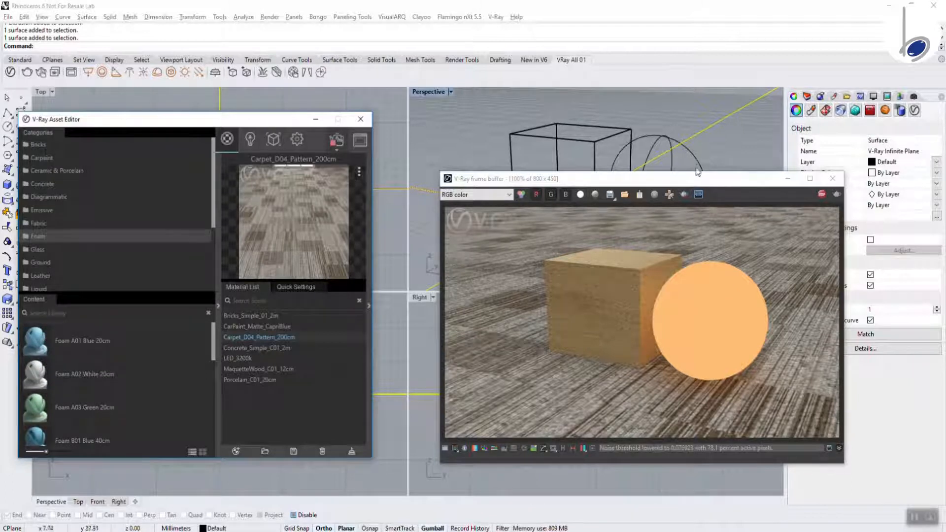
click(657, 136)
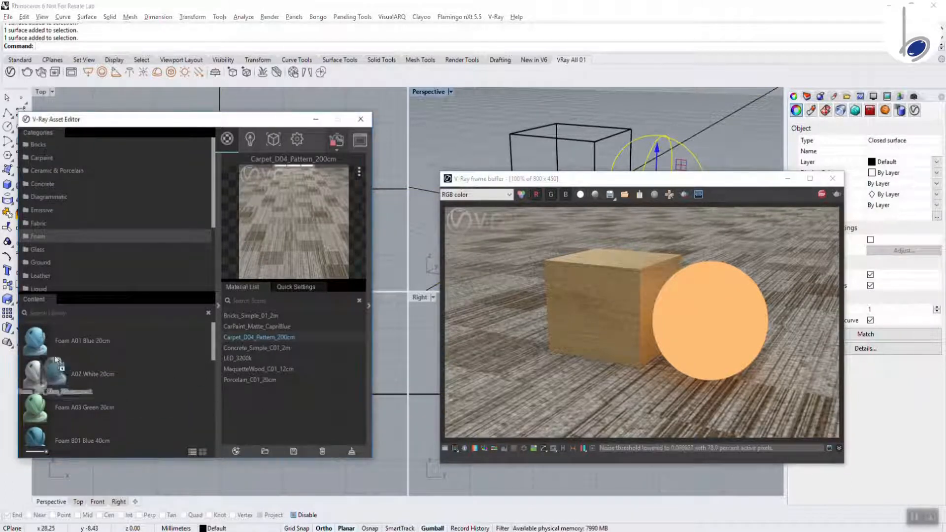
drag(37, 406, 262, 408)
right_click(249, 358)
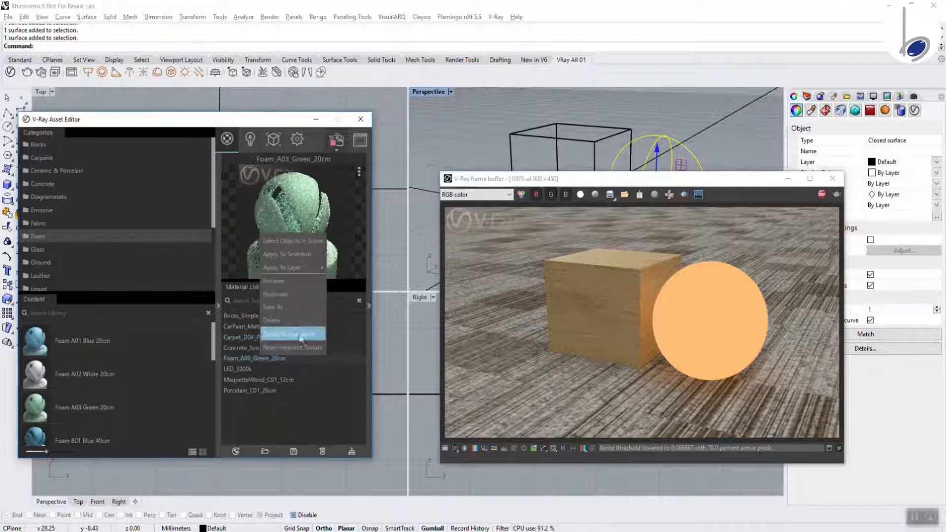
click(311, 253)
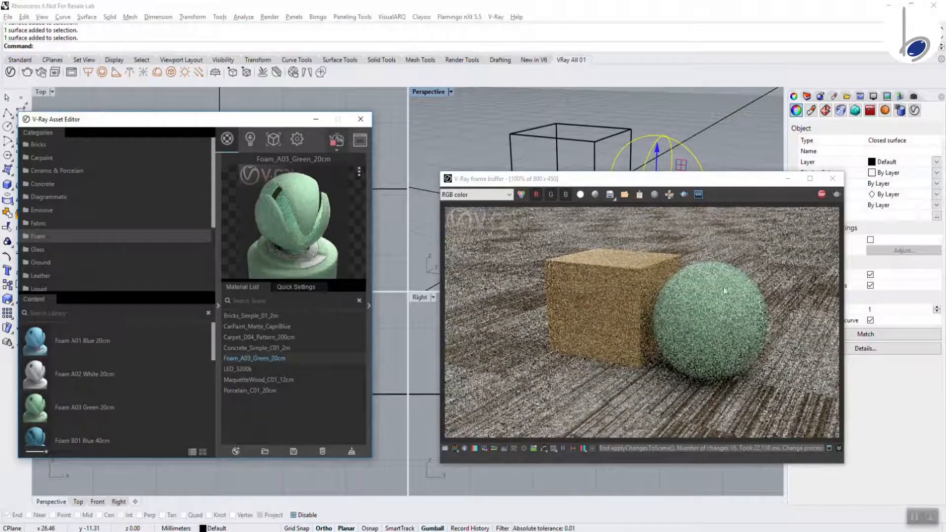
click(668, 194)
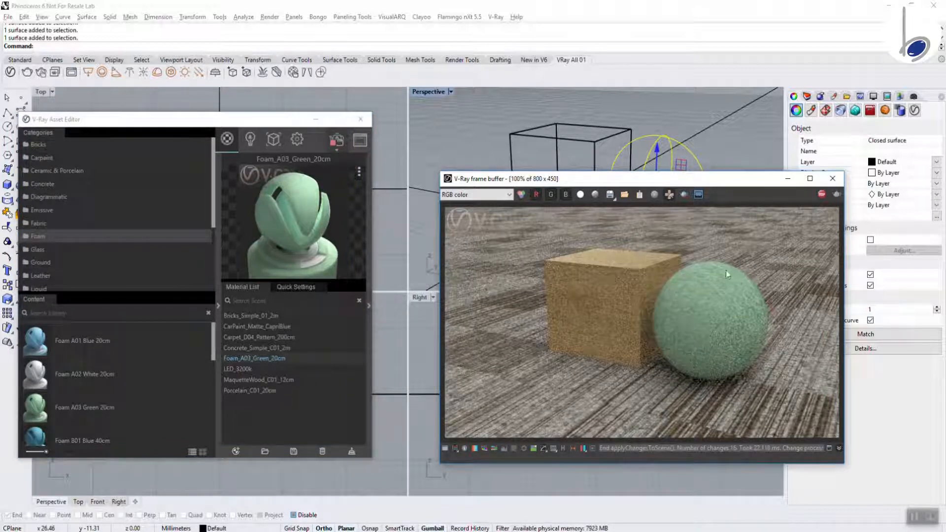
Step: Add the plain Glass material from the Glass category to the scene and apply it to the sphere
click(28, 254)
click(34, 250)
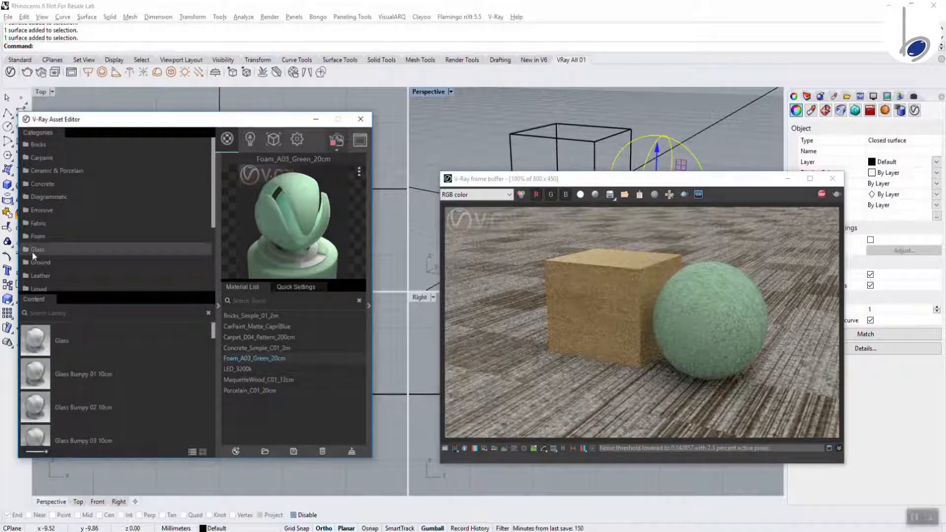
drag(39, 347, 259, 389)
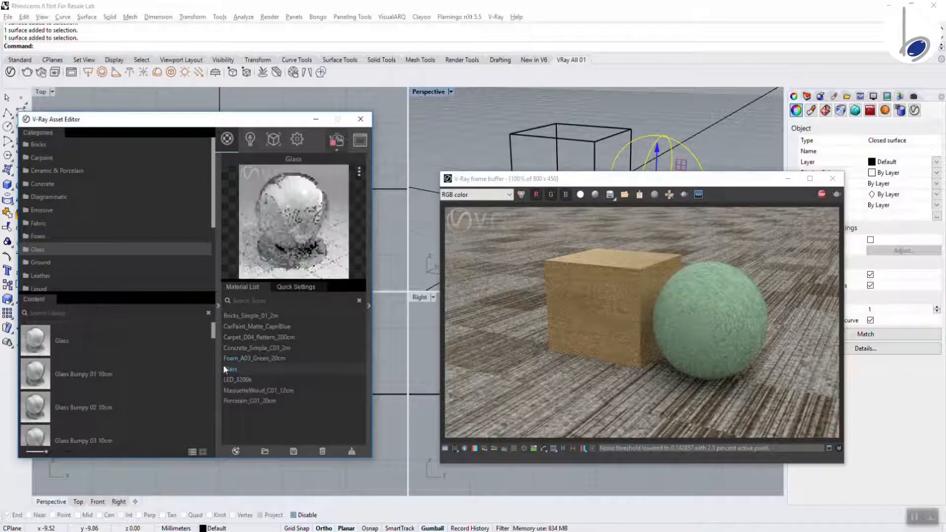
right_click(224, 368)
click(255, 279)
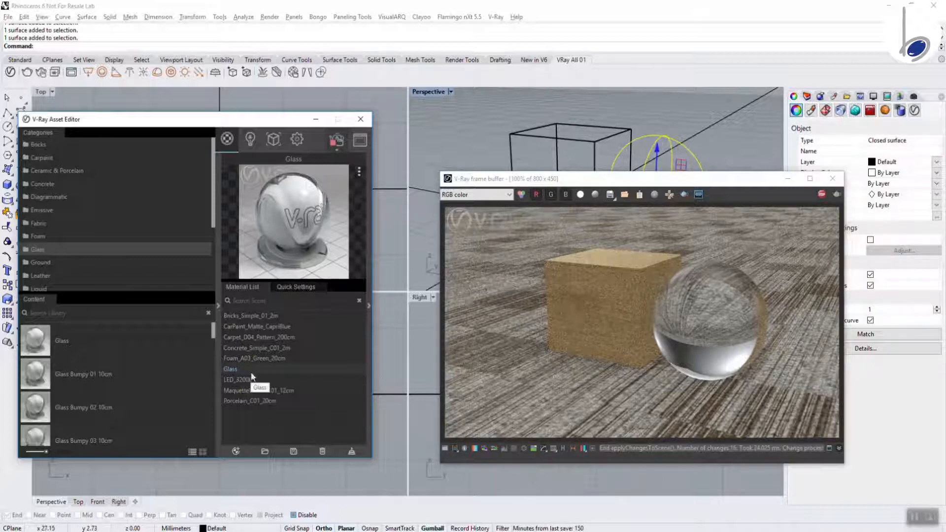
Step: Add Grass D 200cm from the Ground category to the scene and apply it to the infinite plane
click(42, 262)
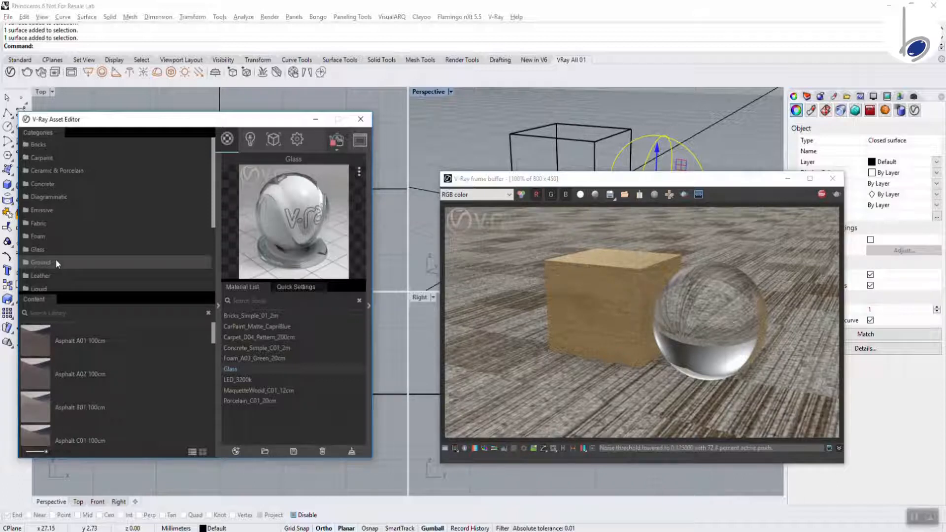
scroll(72, 369, down, 5)
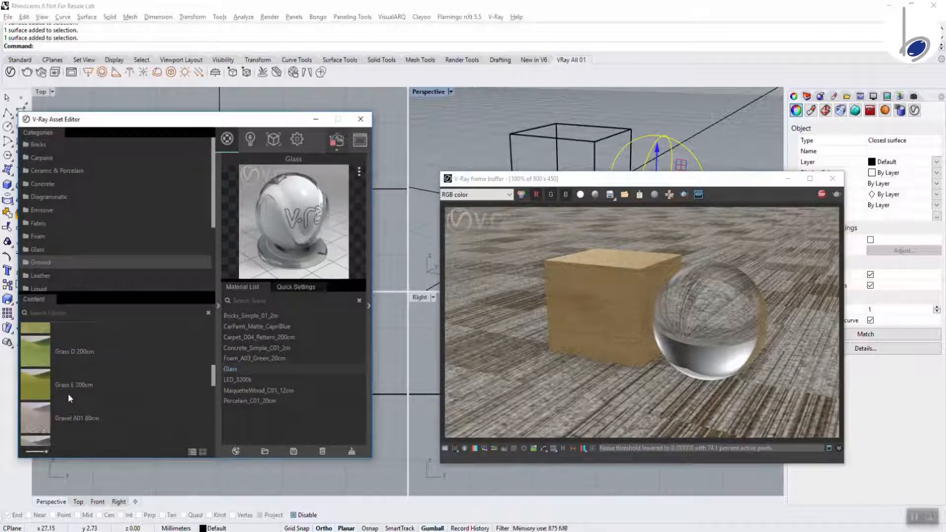
scroll(30, 374, down, 3)
click(707, 131)
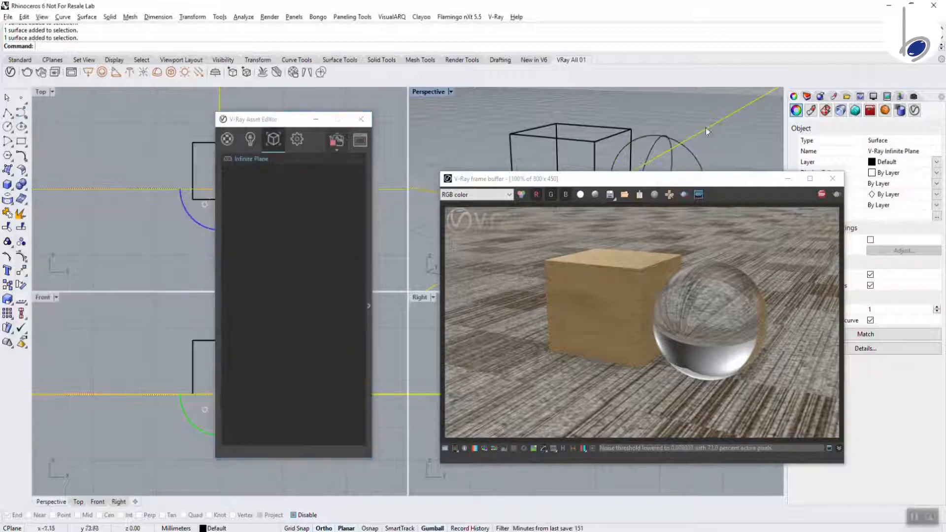
click(227, 139)
right_click(266, 380)
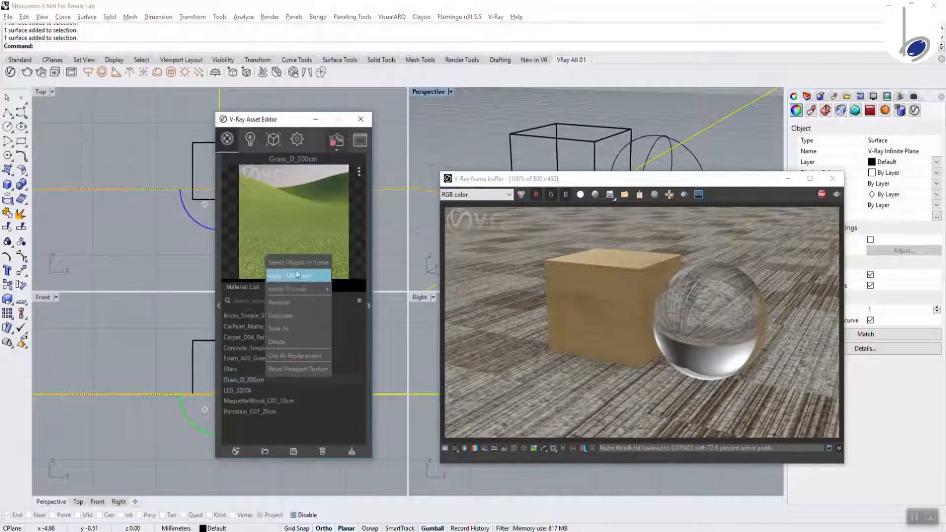
click(295, 275)
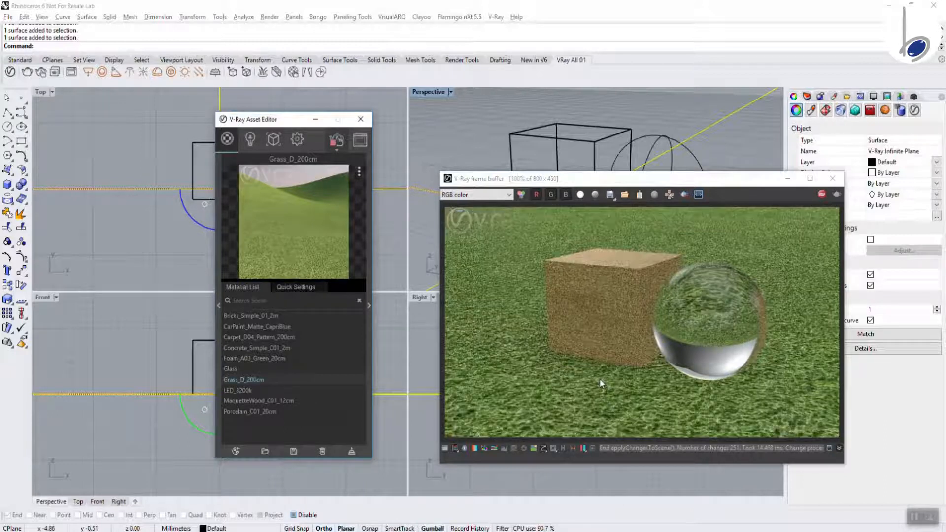
Step: Add Leather D01 Brown 25cm from the Leather category to the scene and apply it to the box
click(218, 306)
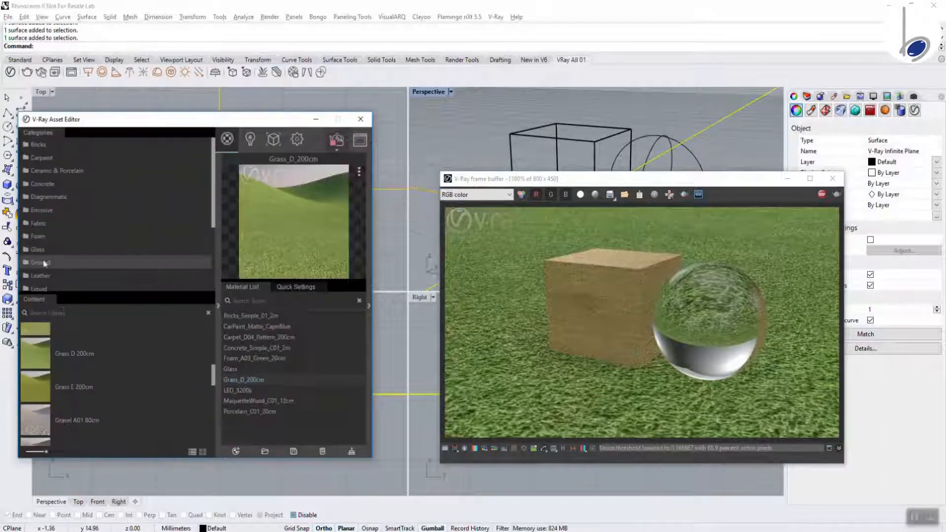
click(39, 276)
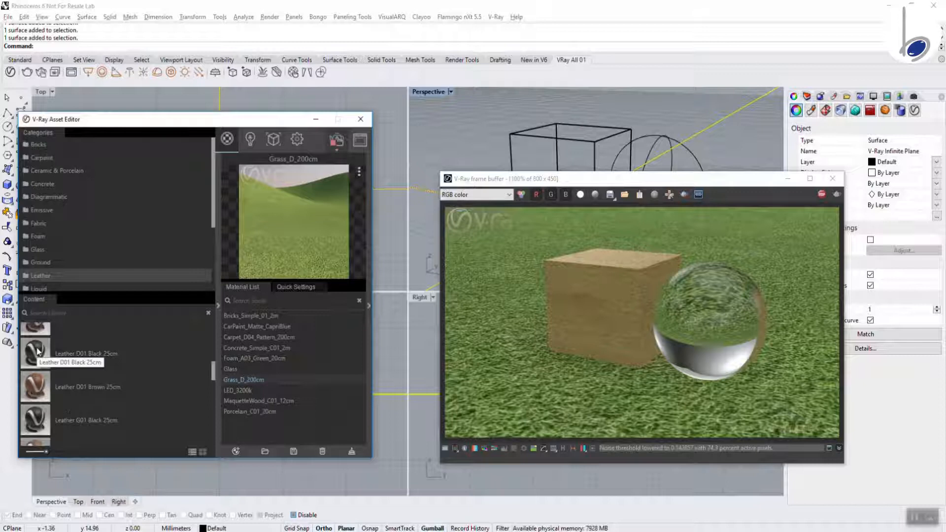
drag(35, 387, 256, 390)
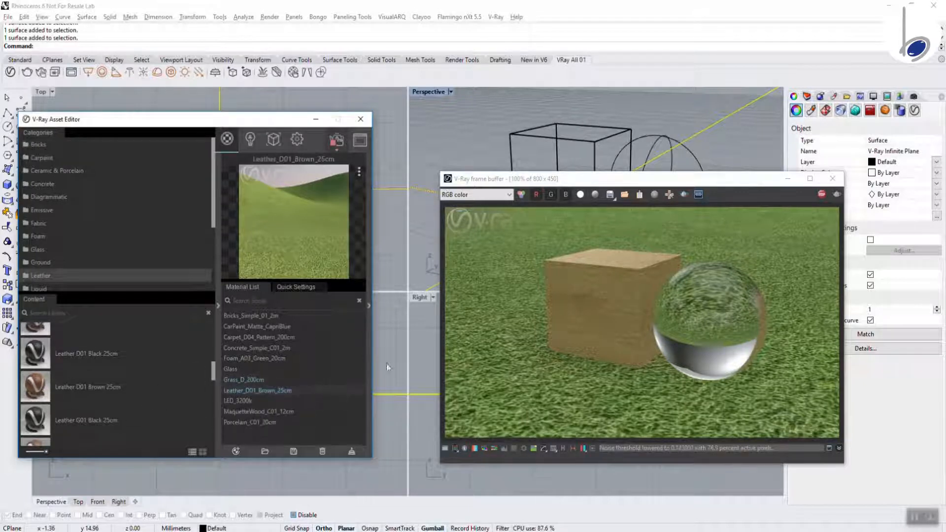
click(625, 158)
right_click(284, 392)
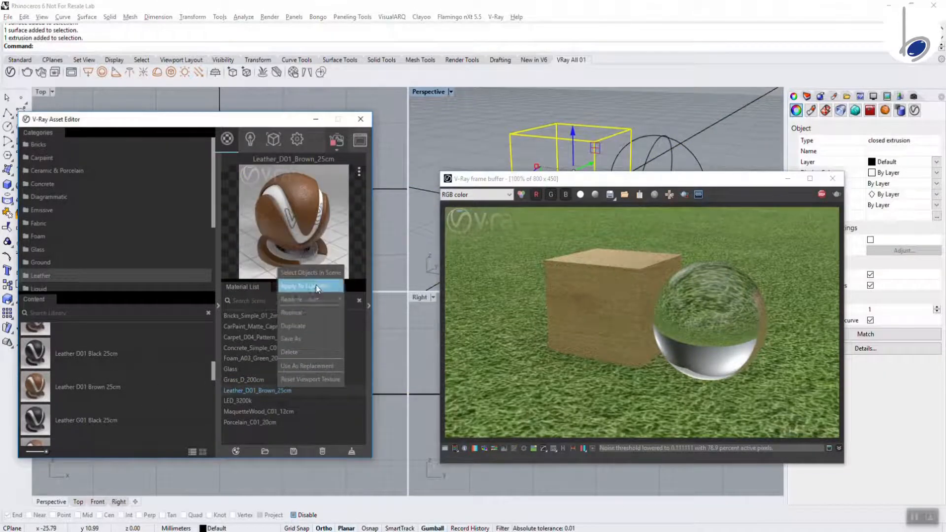
click(315, 285)
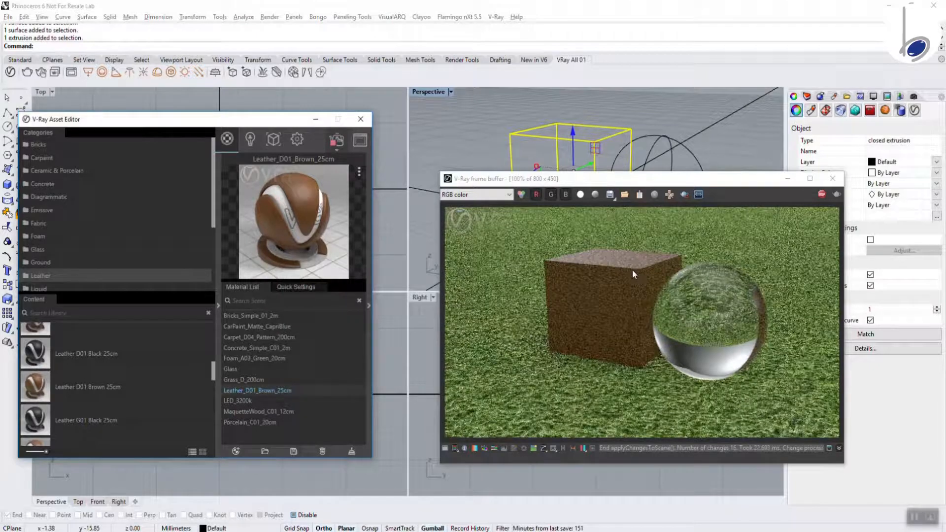
Step: Add Orange Juice from the Liquid category to the scene and apply it to the sphere
scroll(607, 153, up, 5)
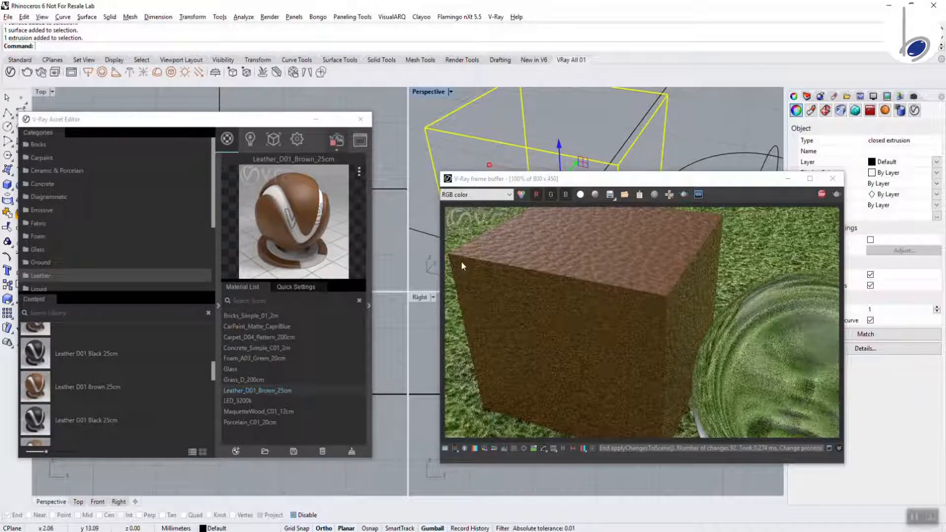
scroll(48, 264, down, 3)
click(39, 181)
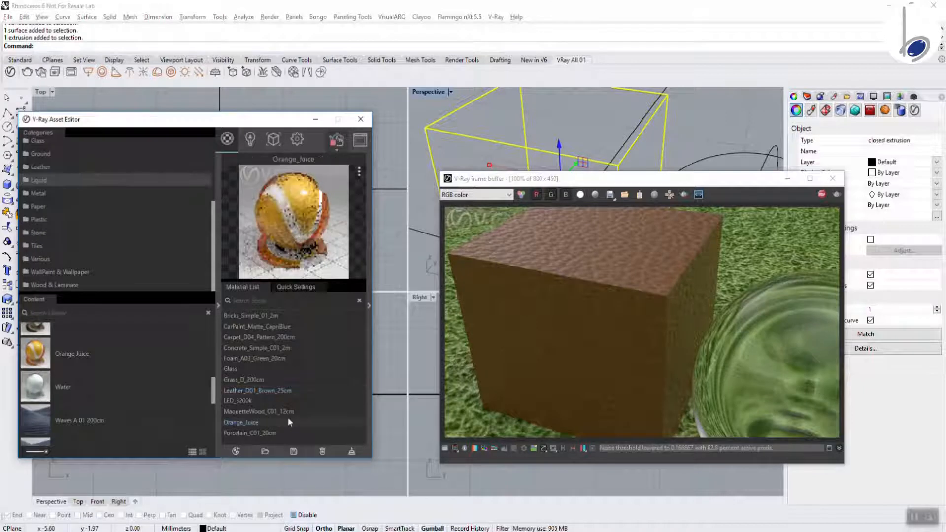
click(701, 158)
right_click(237, 424)
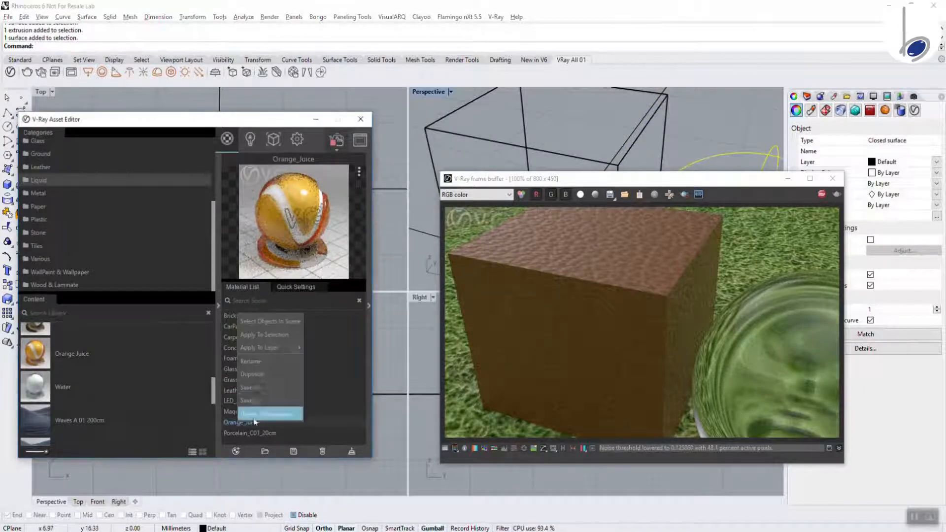
click(261, 337)
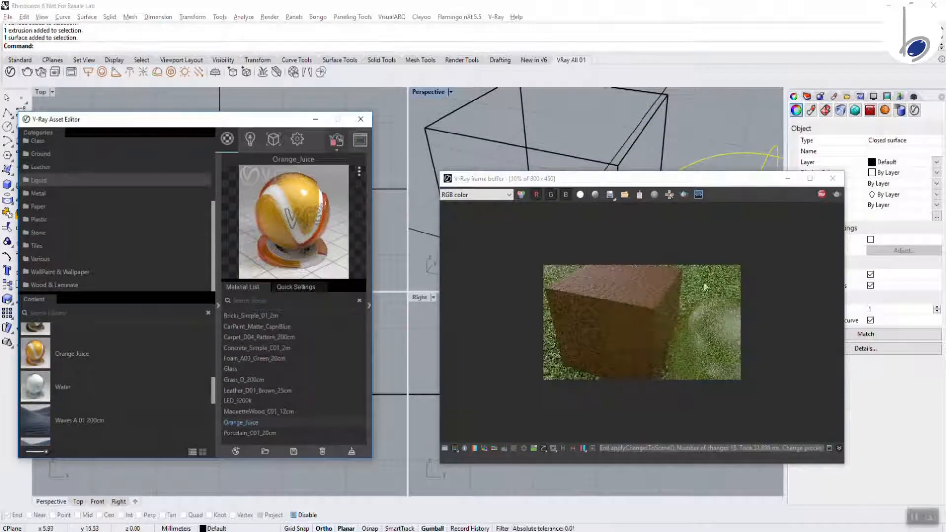
scroll(702, 321, down, 1)
scroll(703, 321, up, 3)
scroll(717, 339, down, 2)
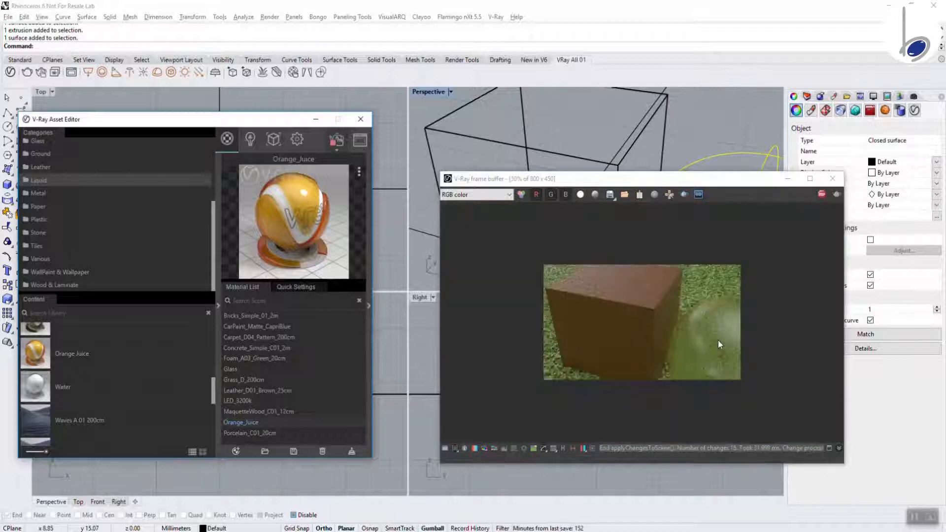
scroll(718, 340, up, 1)
right_drag(764, 143, 693, 133)
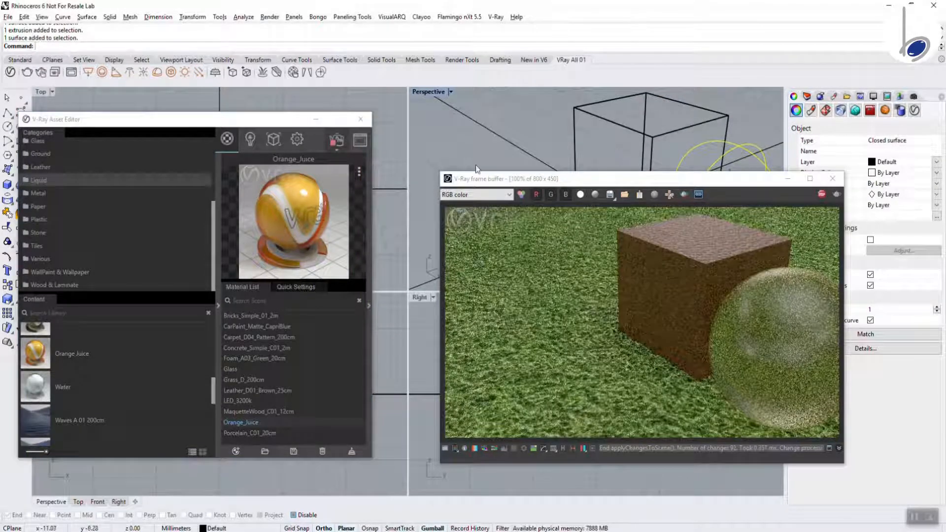
Step: Draw a solid cylinder about 34 mm in diameter and about 14 mm high behind the box, clearing the floating windows out of the way
drag(536, 182, 610, 304)
key(Escape)
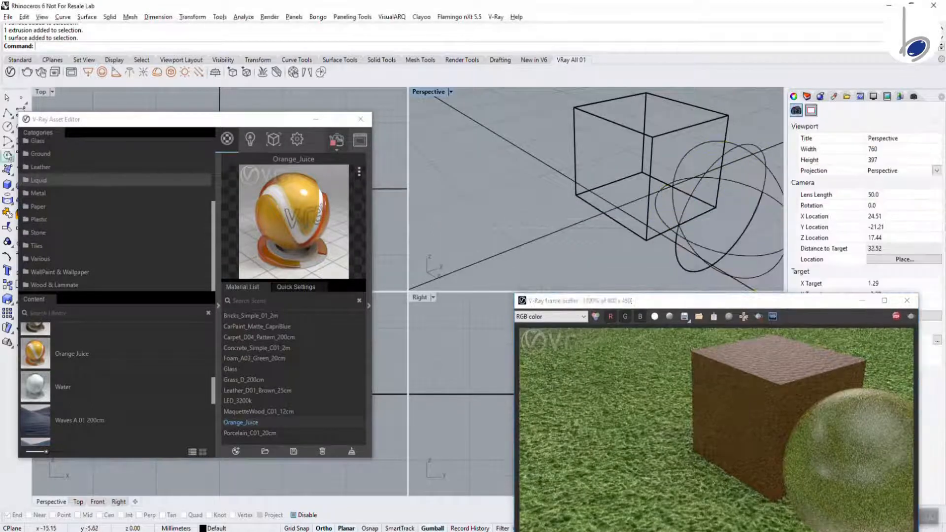
drag(109, 124, 336, 263)
click(7, 185)
click(235, 121)
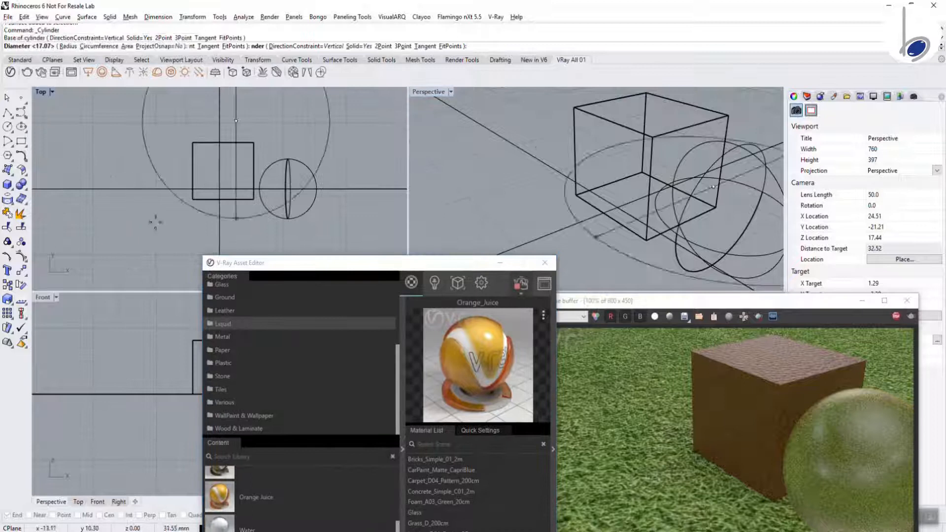
click(131, 182)
text(b)
key(Return)
text(b)
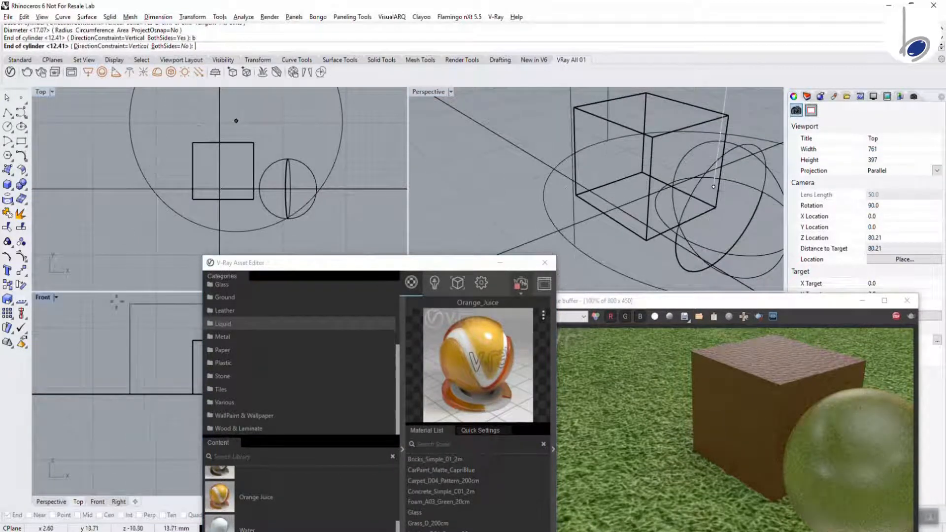
click(131, 307)
click(130, 317)
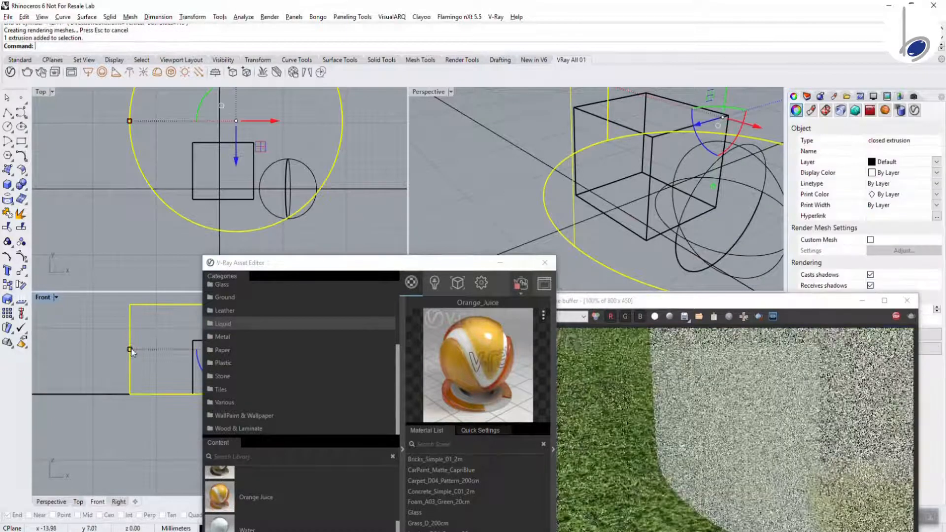
Step: Scale the new cylinder down uniformly and align its bottom to the 0 point in the Front view
drag(130, 350, 177, 352)
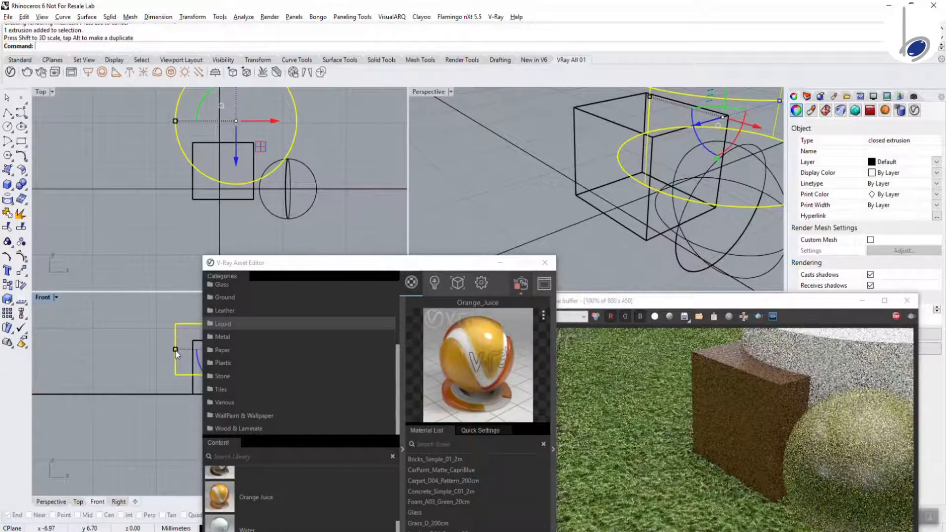
text(Aalig)
key(Return)
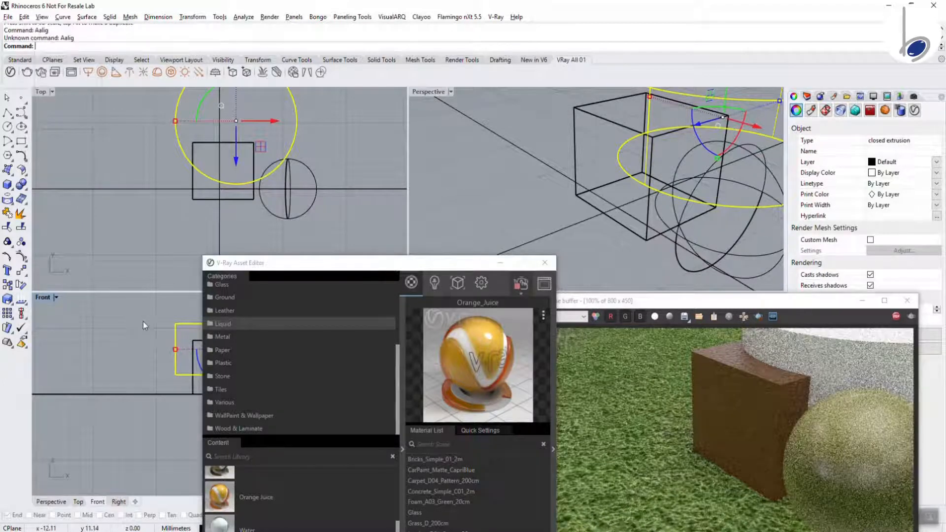
key(Return)
text(b)
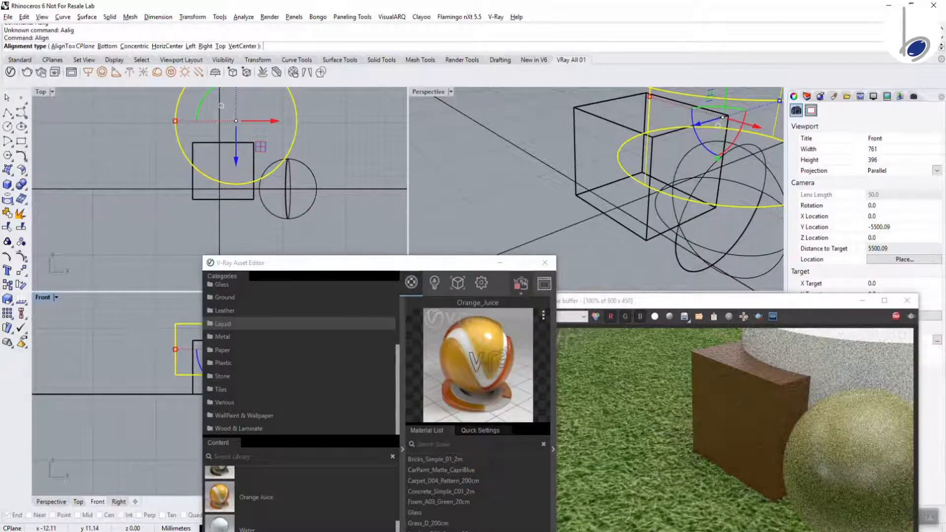
key(Return)
key(Return)
key(Return)
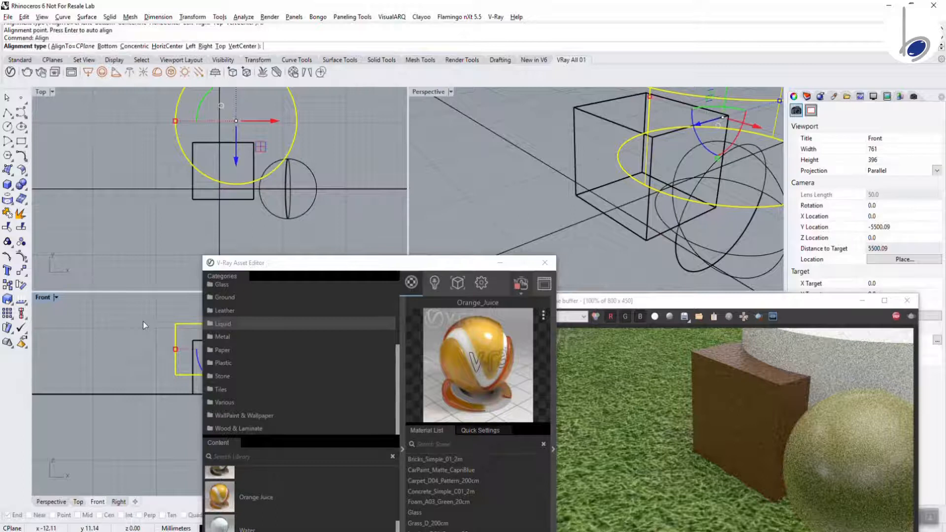
text(b)
key(Return)
text(0)
key(Return)
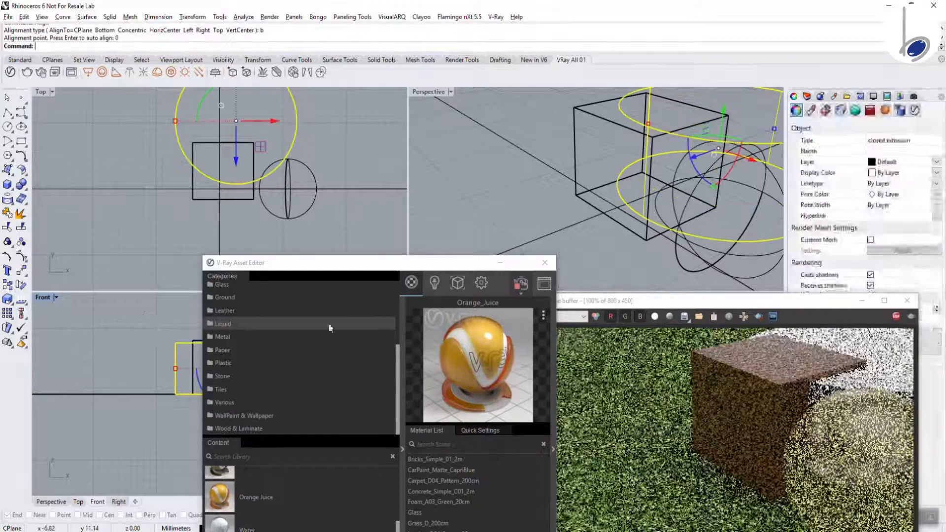
Step: Move the cylinder along X and Y until it stands beside the box, opposite the sphere, without overlapping either
key(Escape)
click(176, 363)
drag(273, 123, 135, 199)
drag(171, 162, 136, 162)
Step: Shell the cylinder with a thickness of 1, removing its top face to make an open container
right_drag(581, 209, 586, 209)
scroll(582, 210, down, 2)
click(590, 207)
text(shell)
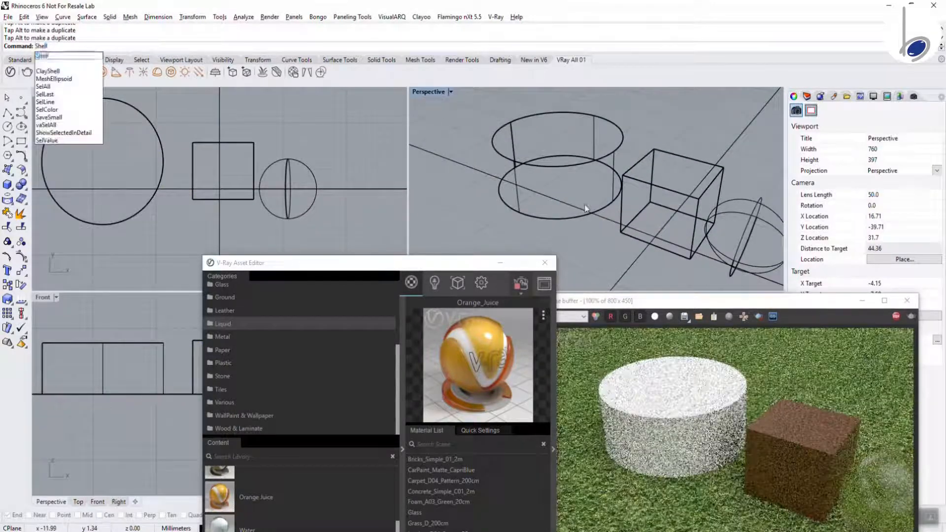
key(Return)
click(675, 500)
click(562, 163)
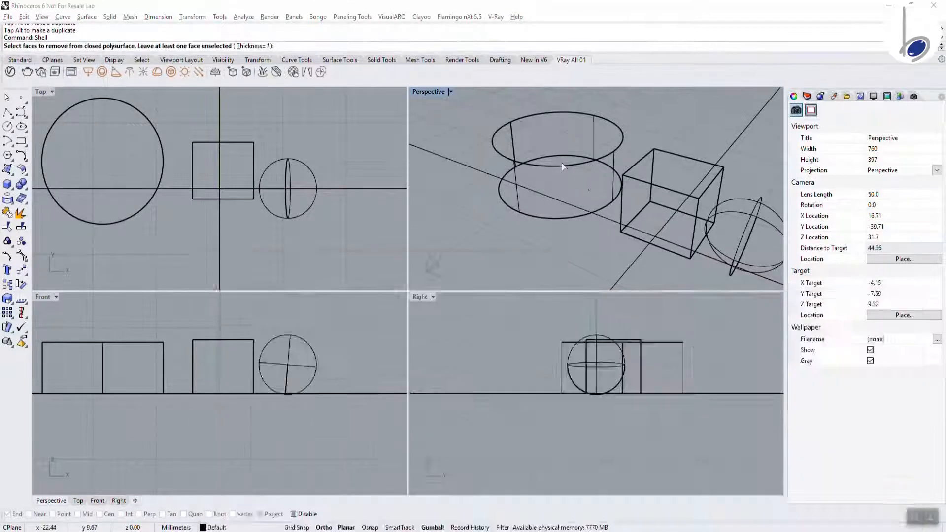
click(603, 191)
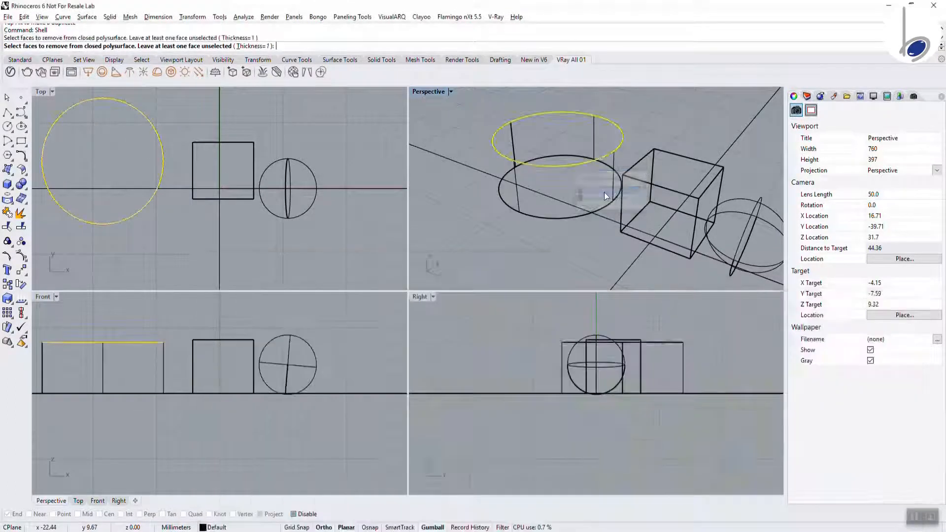
key(Return)
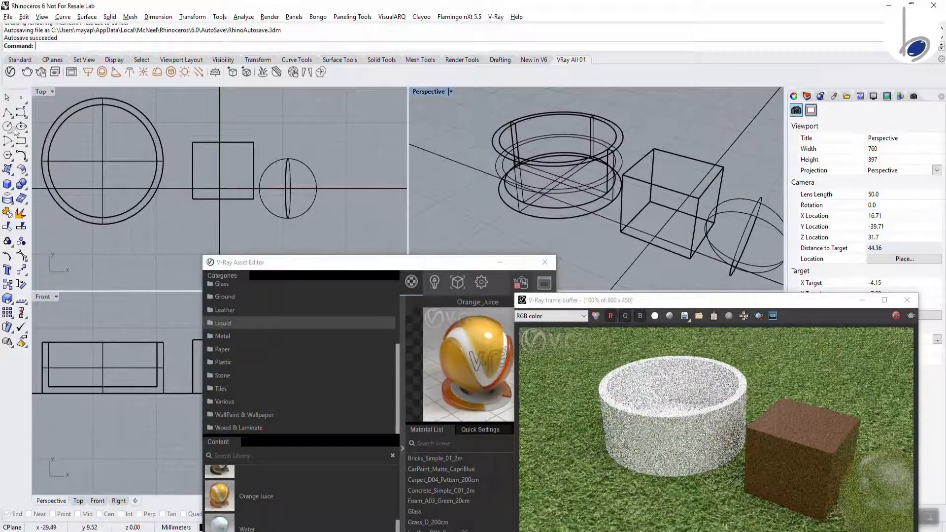
Step: Draw a solid cylinder concentric with the container using the Center snap, and lower it inside as the liquid
click(12, 187)
click(35, 190)
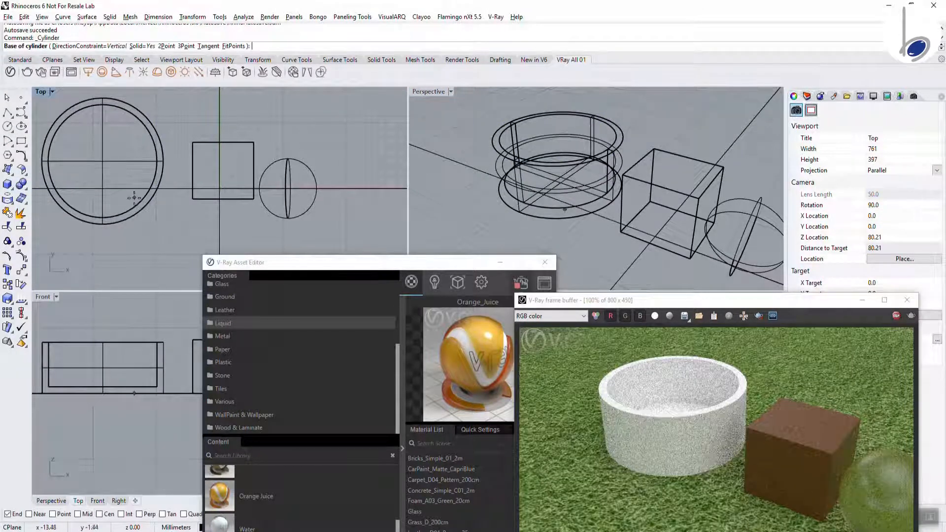
click(100, 514)
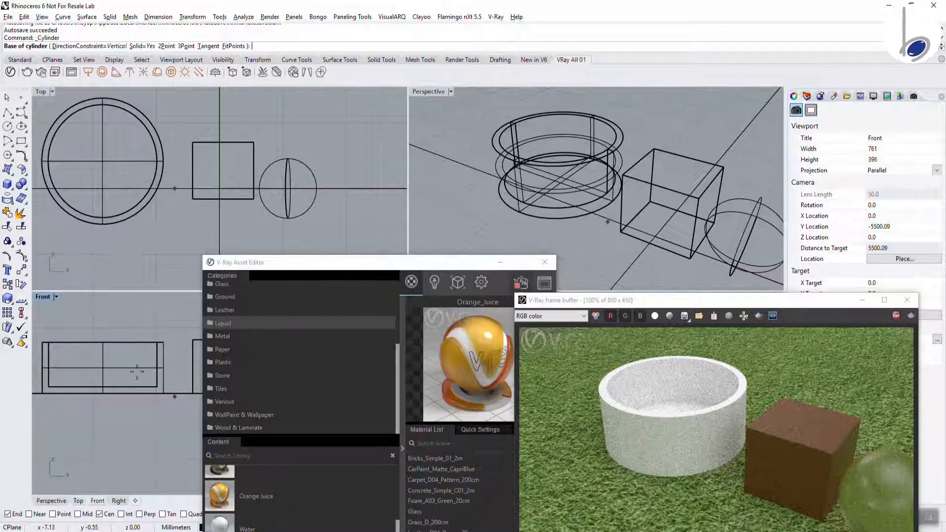
click(144, 205)
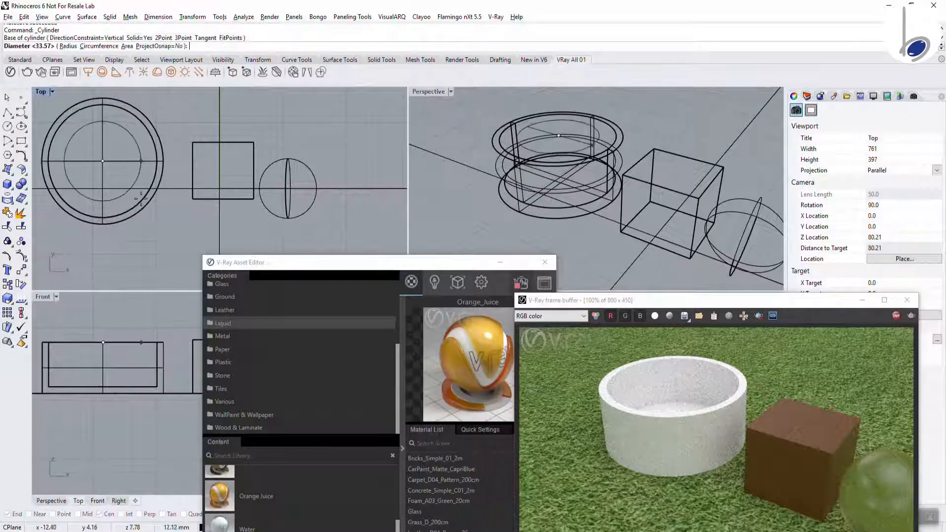
click(159, 211)
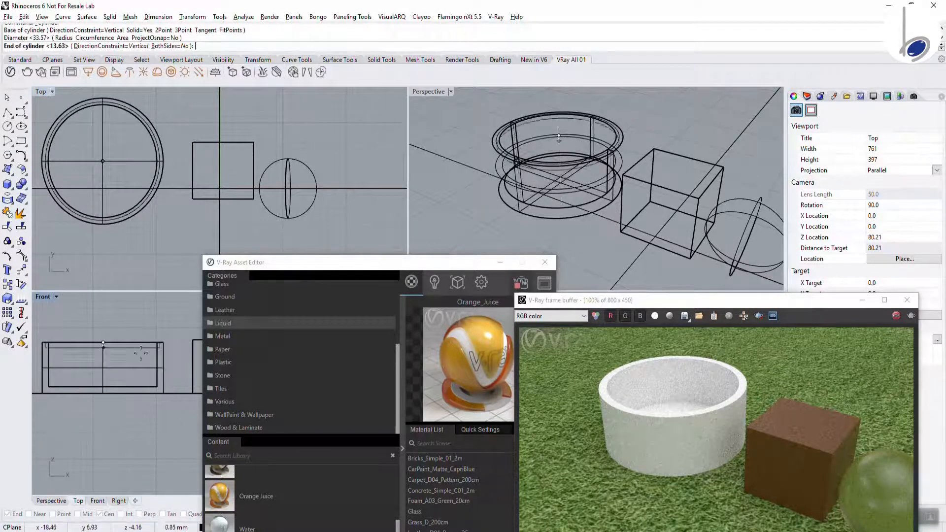
click(140, 367)
click(109, 368)
click(137, 395)
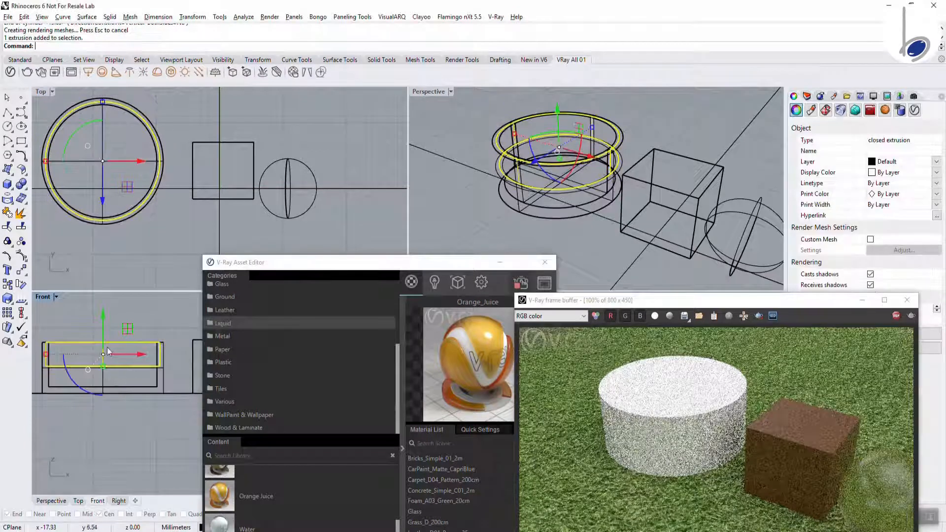
drag(102, 324, 102, 341)
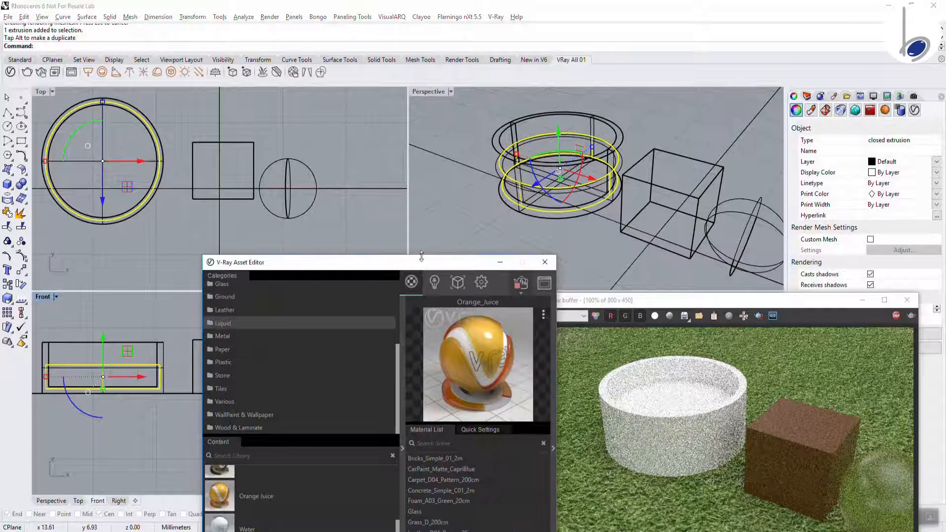
Step: Apply Orange_Juice to the inner liquid cylinder and Glass to the shelled container
drag(345, 262, 275, 182)
right_click(353, 482)
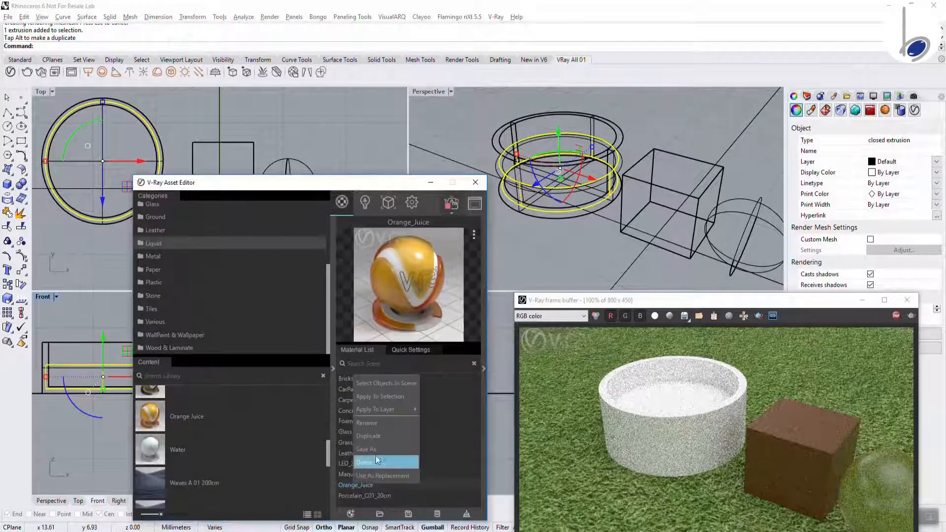
click(380, 397)
click(584, 136)
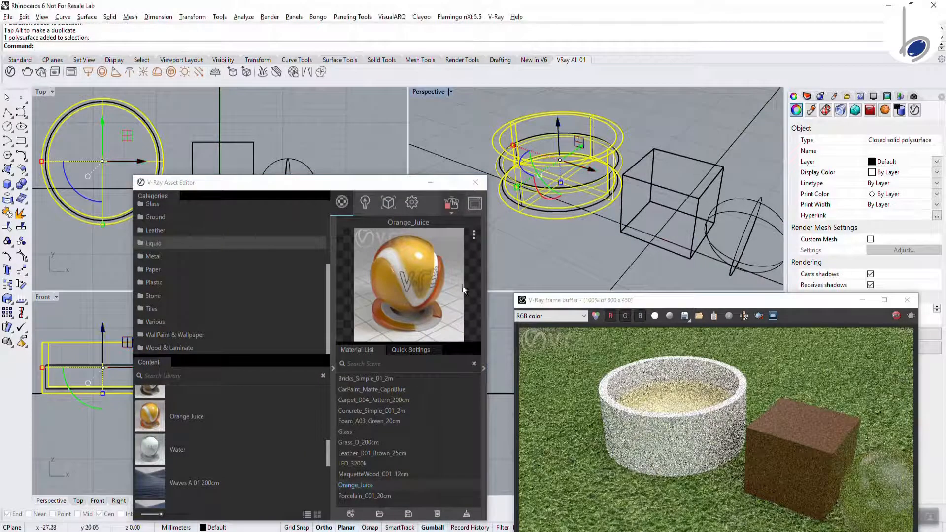
right_click(351, 435)
right_click(347, 430)
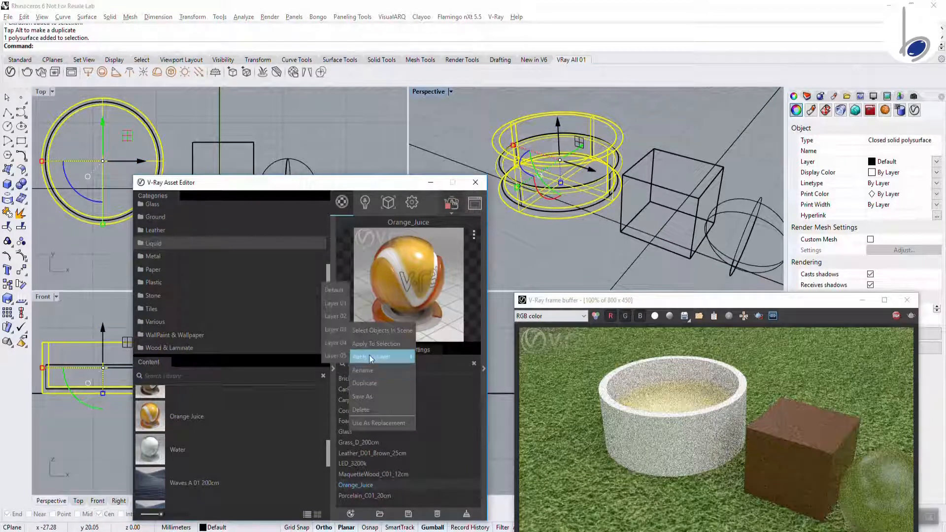
click(375, 343)
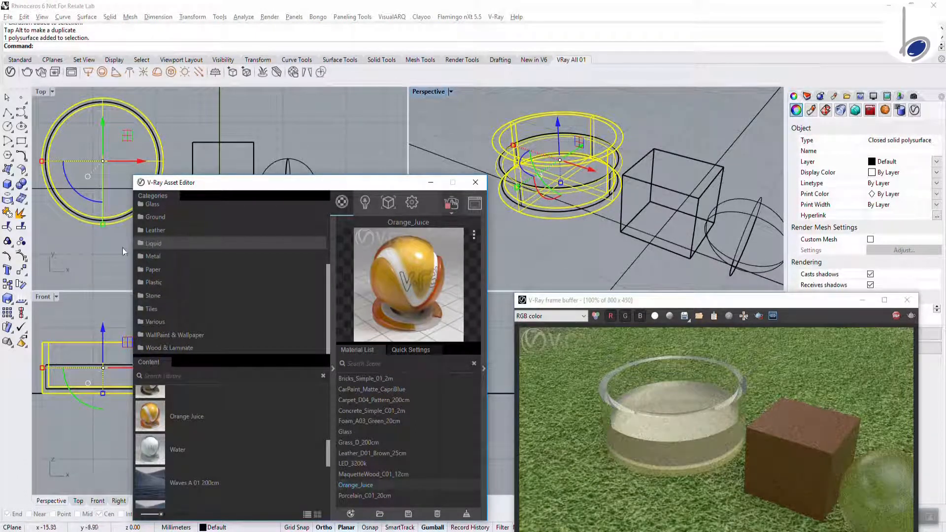
Step: Add Copper Brushed 5cm from the Metal category to the scene and apply it to the sphere
click(150, 256)
scroll(208, 481, down, 2)
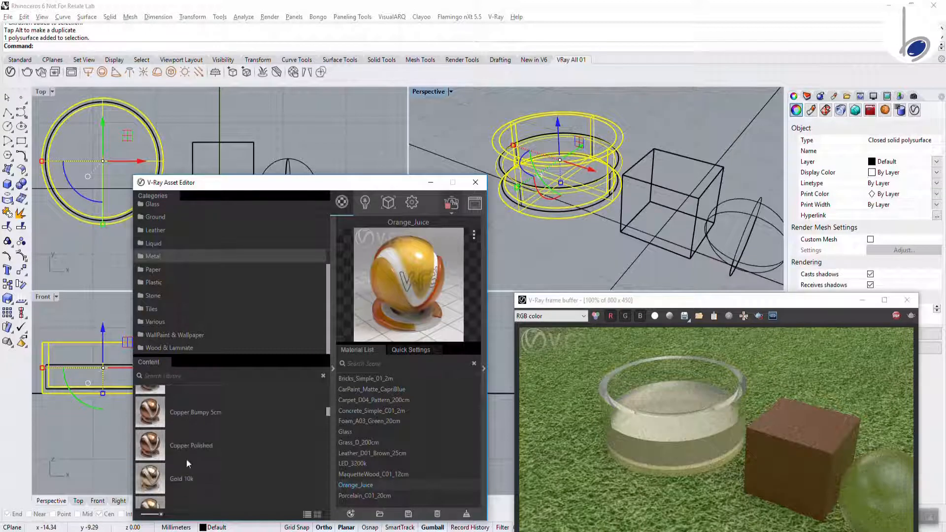
scroll(172, 465, down, 5)
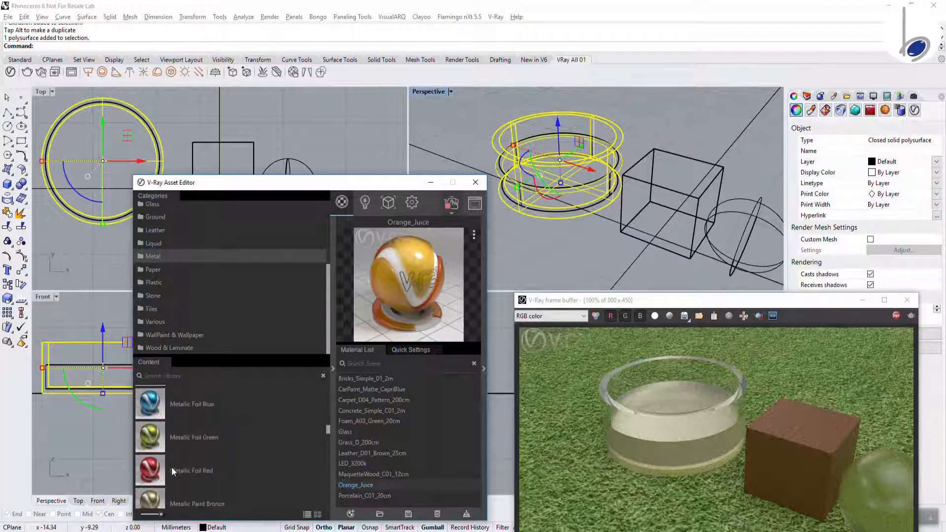
scroll(172, 469, up, 6)
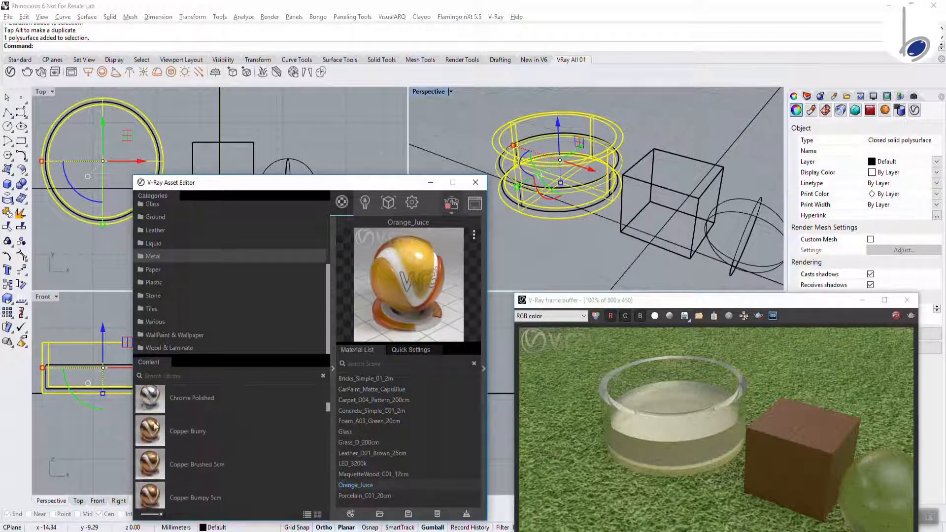
mouse_move(149, 462)
mouse_down()
mouse_move(418, 480)
mouse_move(445, 463)
mouse_up()
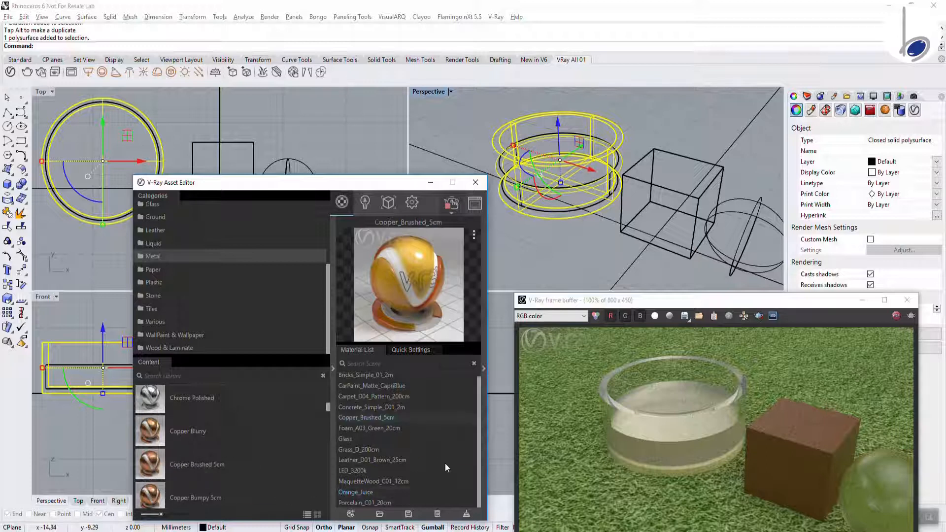
click(737, 224)
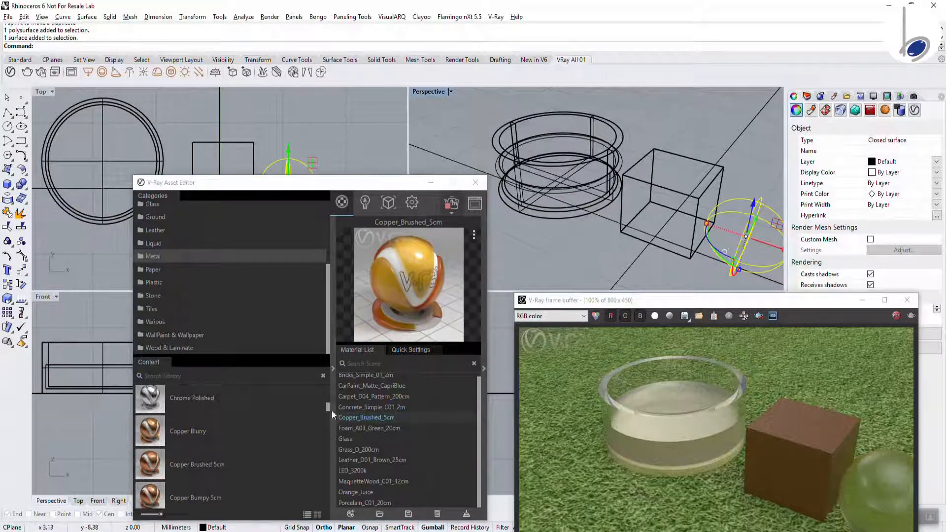
right_click(357, 418)
click(410, 318)
shift+right_drag(707, 230, 672, 227)
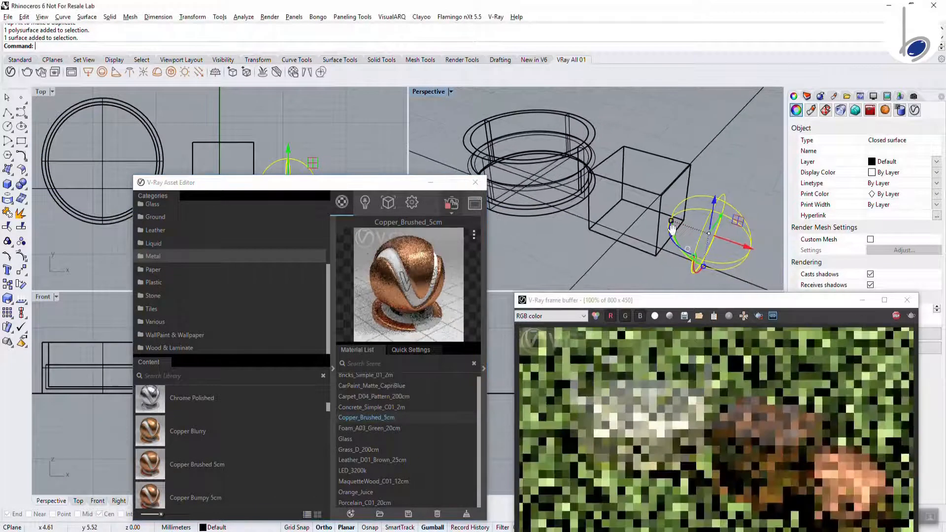
Step: Add Copper Polished from the Metal category to the scene and apply it to the sphere
drag(744, 304, 681, 229)
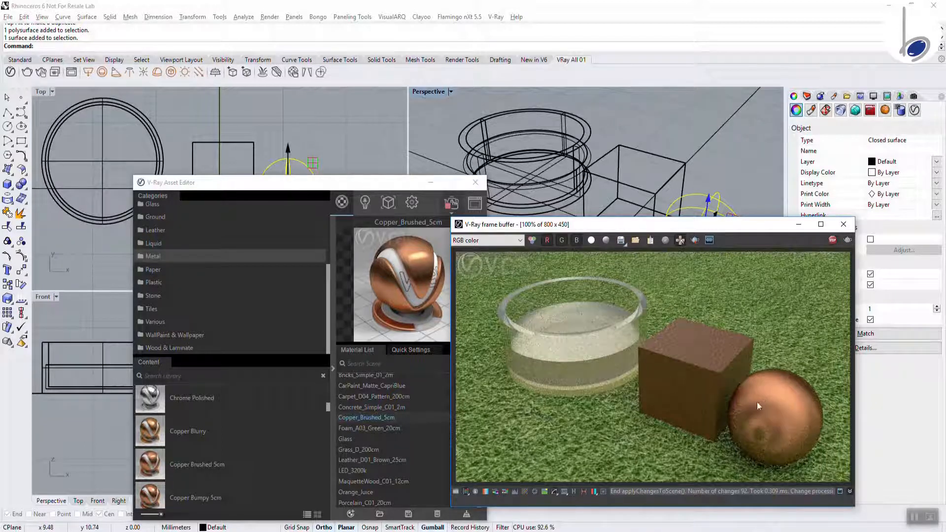
scroll(177, 448, down, 3)
drag(176, 448, 370, 418)
right_click(368, 416)
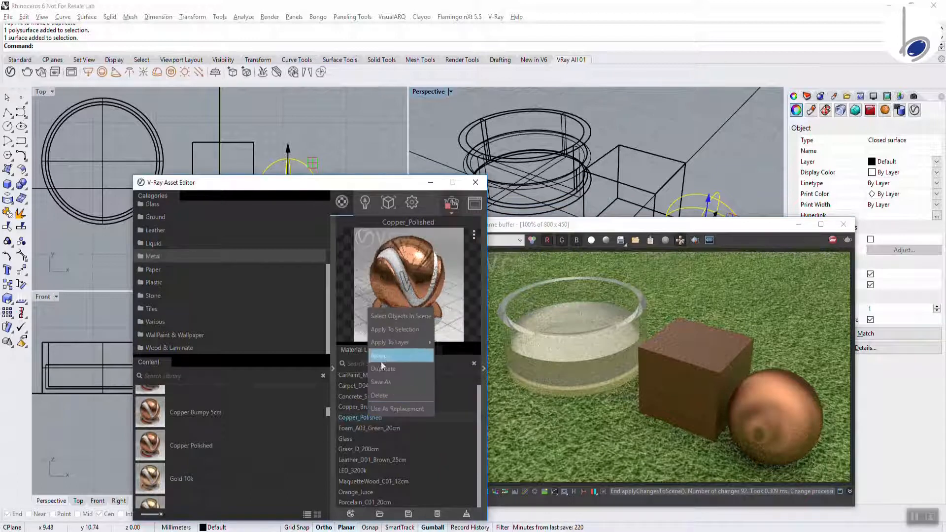
click(386, 328)
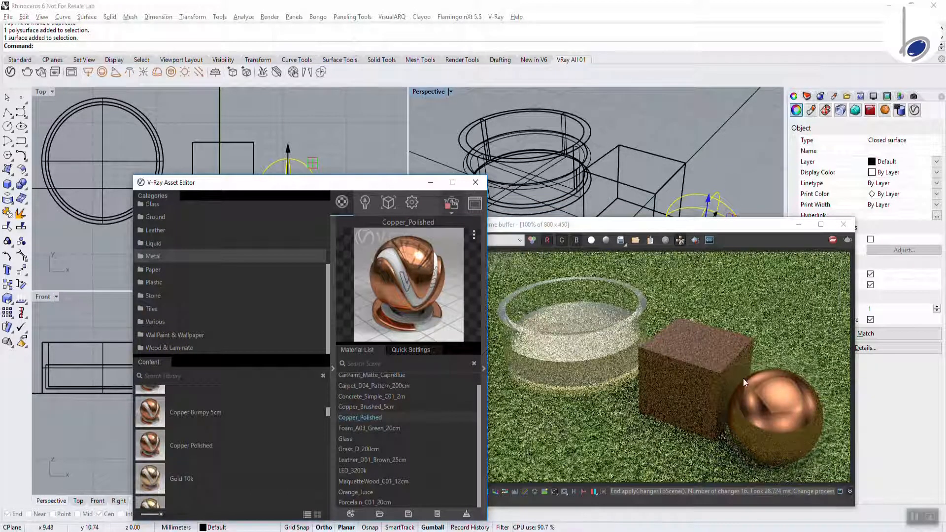
Step: Add Paper A 20cm from the Paper category to the scene and expand its material settings
click(146, 270)
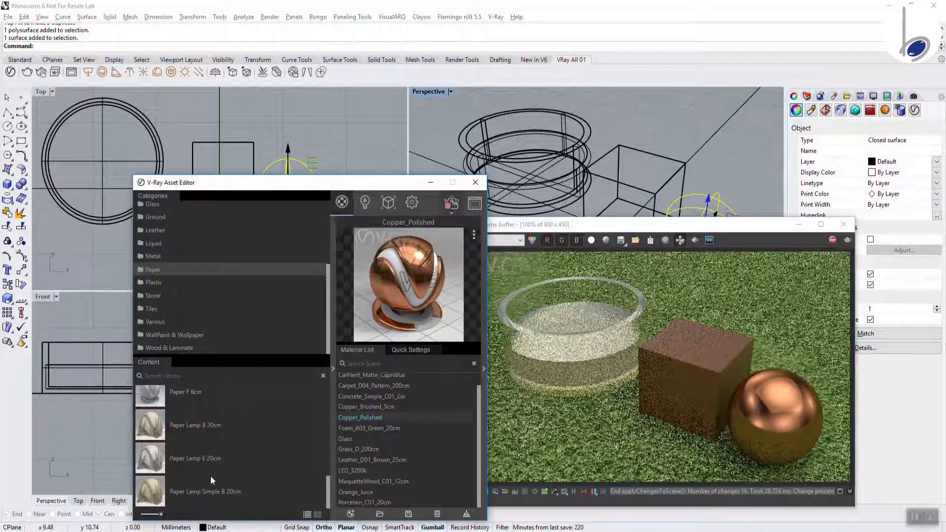
scroll(213, 465, up, 10)
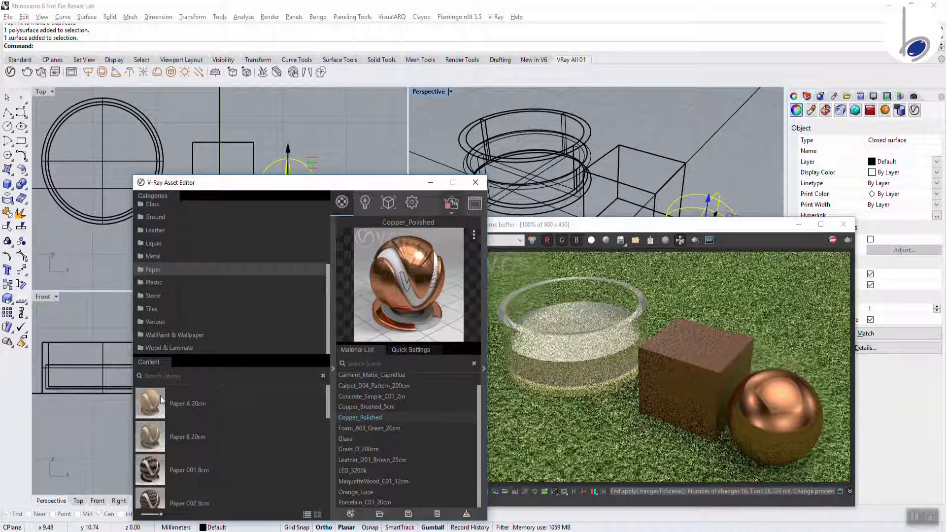
drag(148, 407, 390, 426)
click(483, 369)
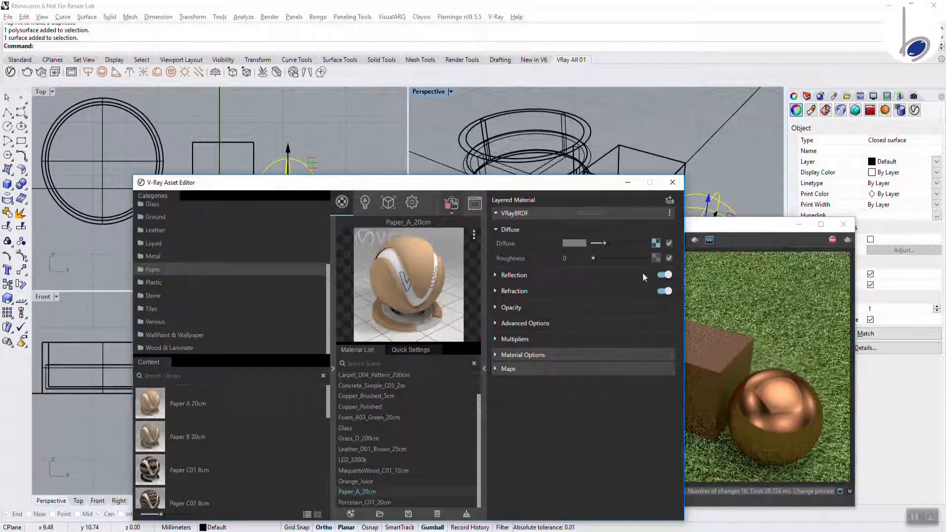
click(729, 228)
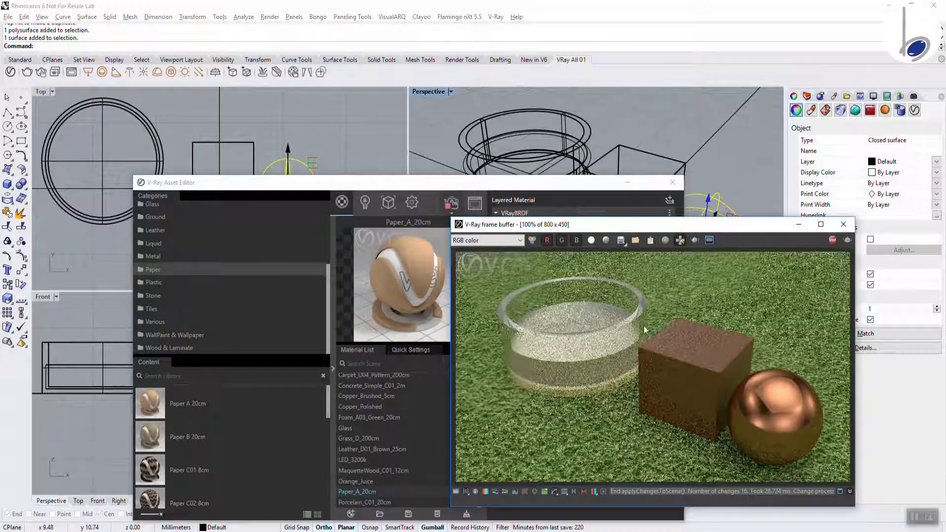
Step: Draw an upright rectangular plane in the Front view and move it forward so it stands in front of the container
click(9, 170)
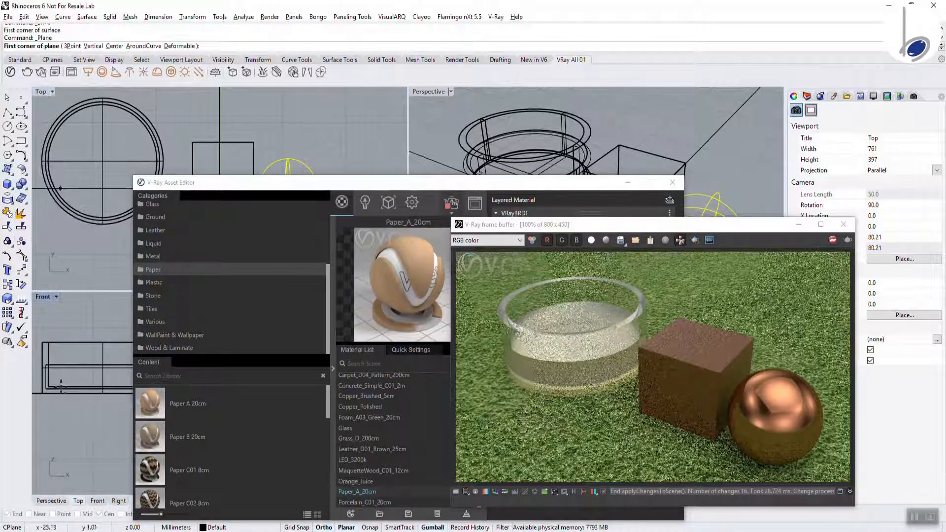
click(60, 393)
click(117, 314)
click(83, 217)
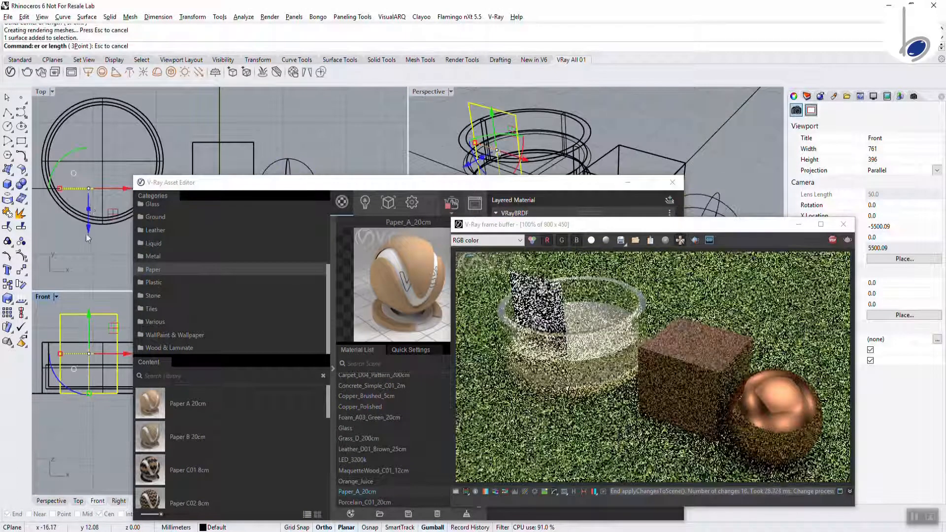
drag(76, 260, 66, 268)
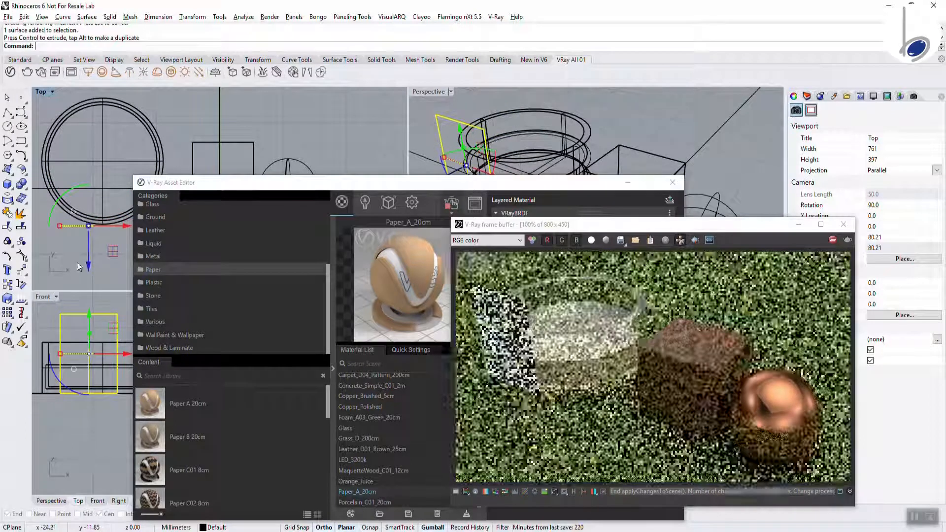
Step: Apply Paper_A_20cm to the upright plane and shift the plane sideways across the front of the glass container
click(367, 491)
click(786, 289)
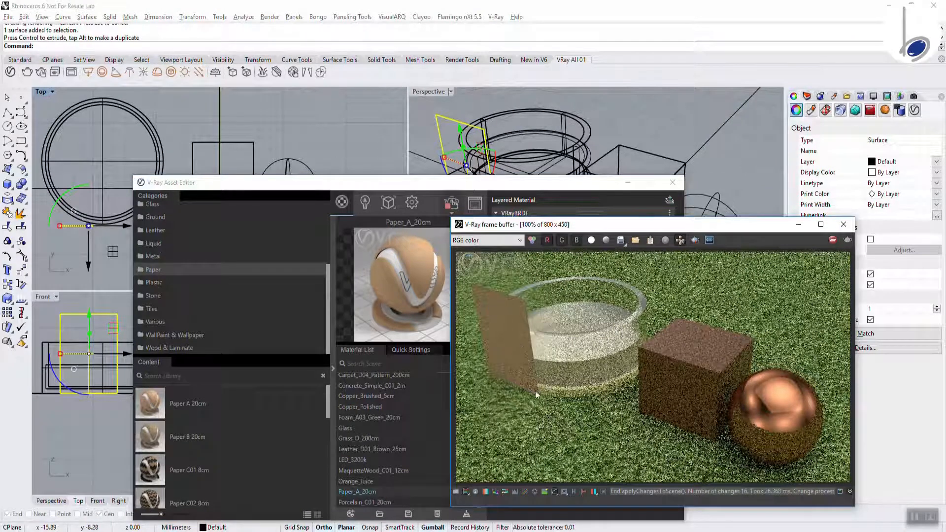
right_drag(556, 141, 583, 127)
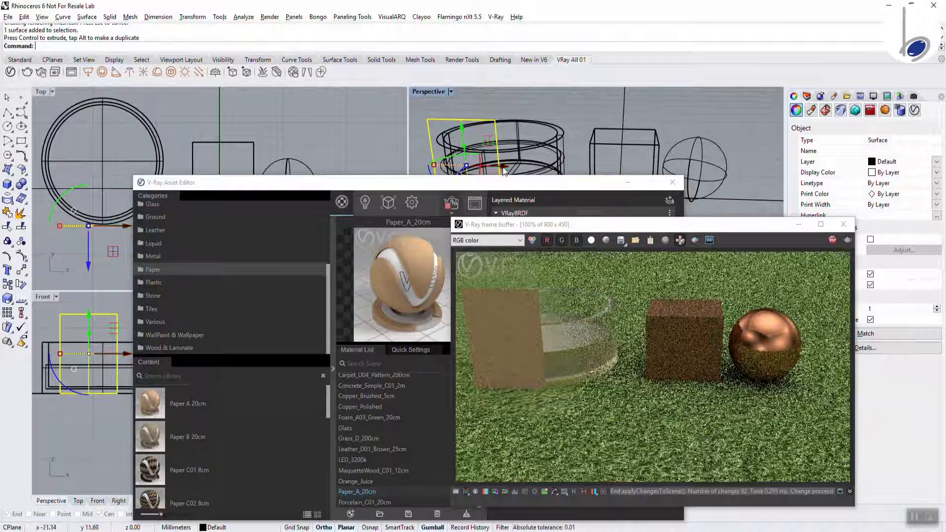
drag(511, 178, 537, 178)
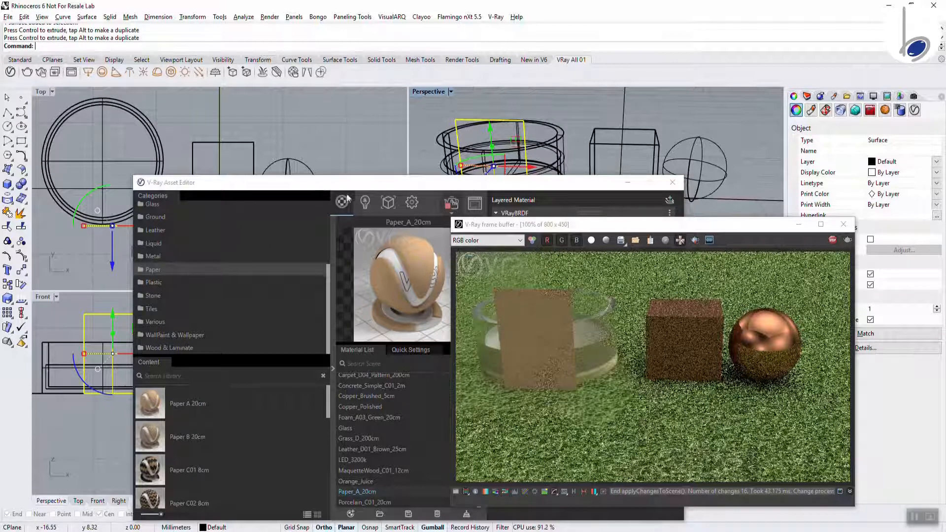
key(Delete)
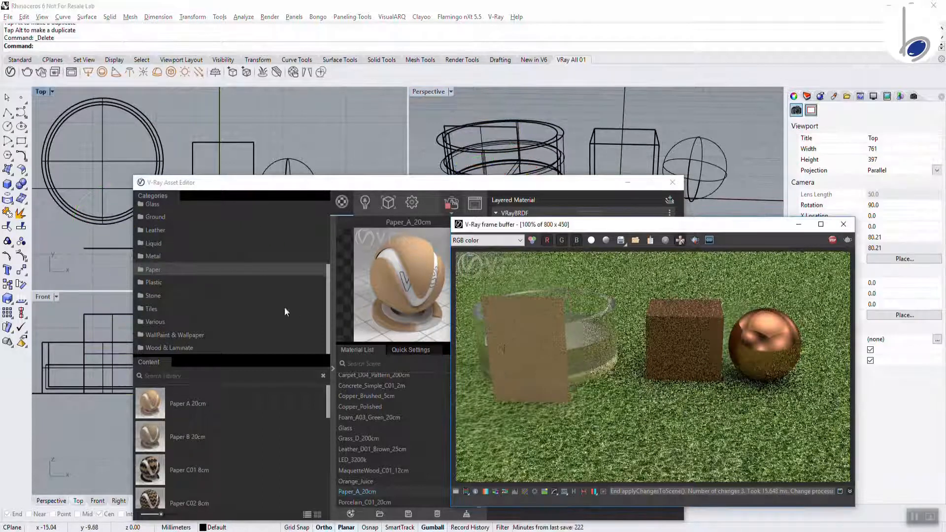
Step: Add Plastic Simple GrainL Gray from the Plastic category to the scene and apply it to the sphere
click(150, 282)
scroll(197, 458, down, 2)
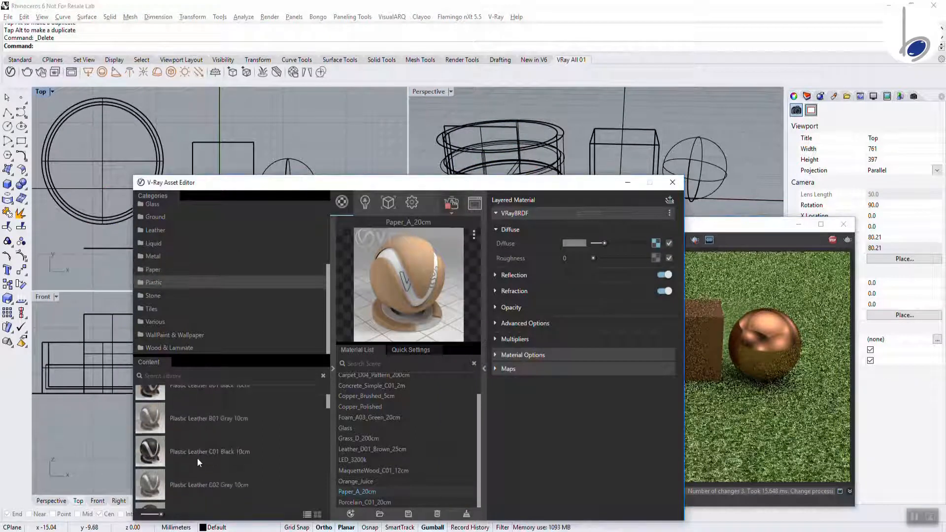
scroll(199, 462, down, 5)
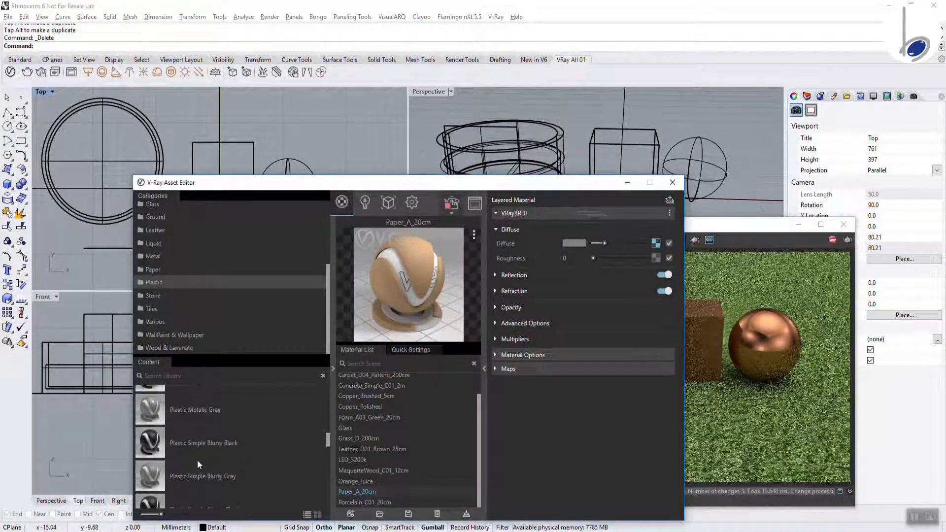
scroll(198, 464, down, 3)
drag(197, 460, 421, 474)
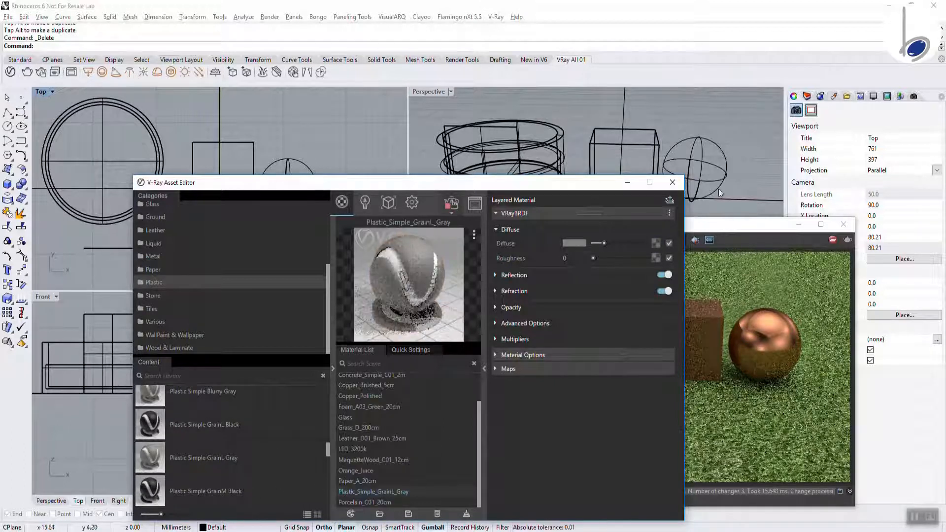
click(699, 157)
right_click(353, 491)
click(395, 405)
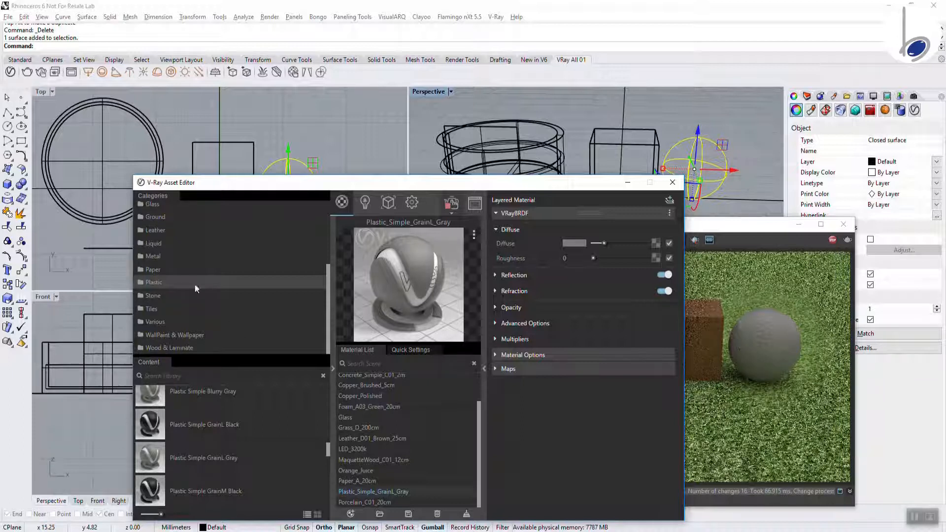
Step: Add Stone B 150cm from the Stone category to the scene and apply it to the box
click(158, 297)
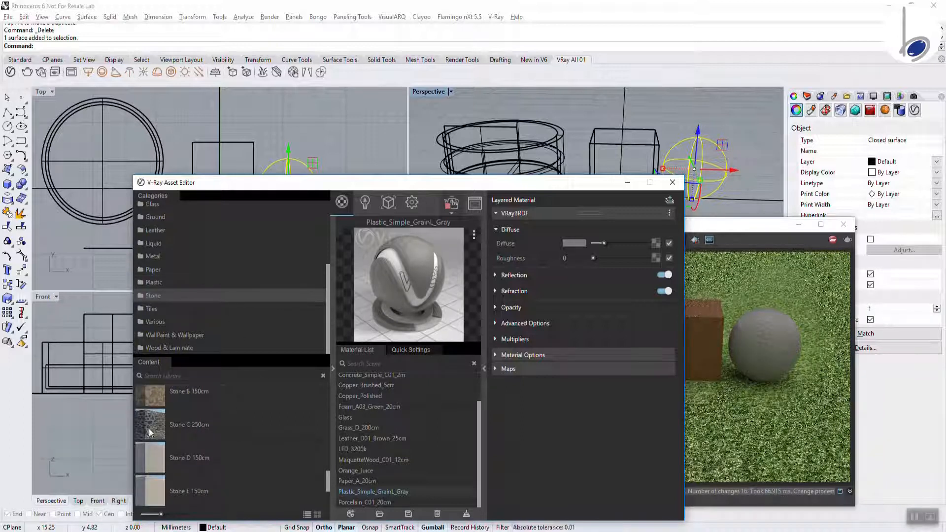
drag(154, 424, 409, 418)
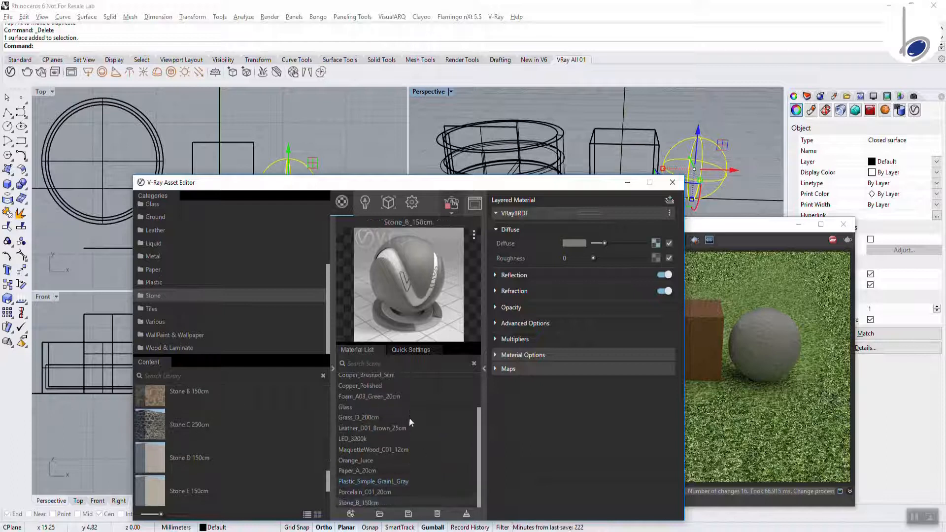
click(649, 156)
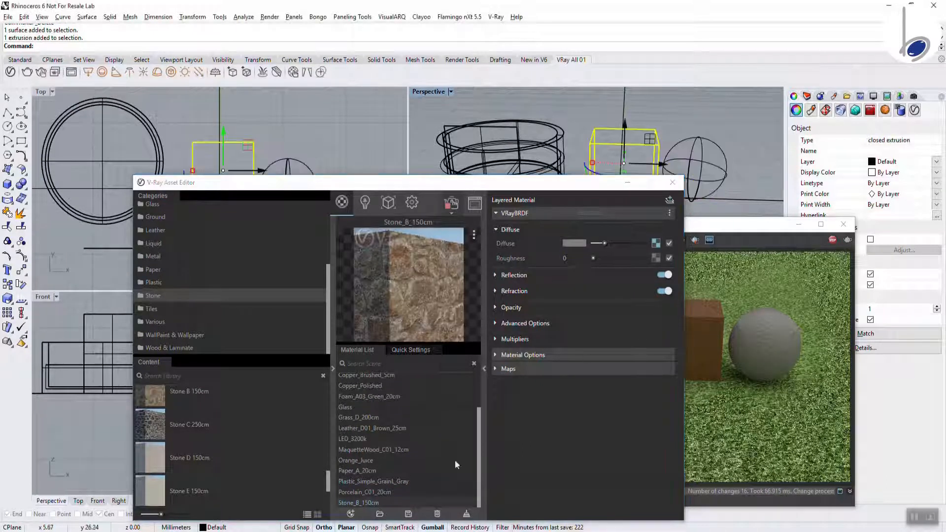
right_click(355, 502)
click(384, 407)
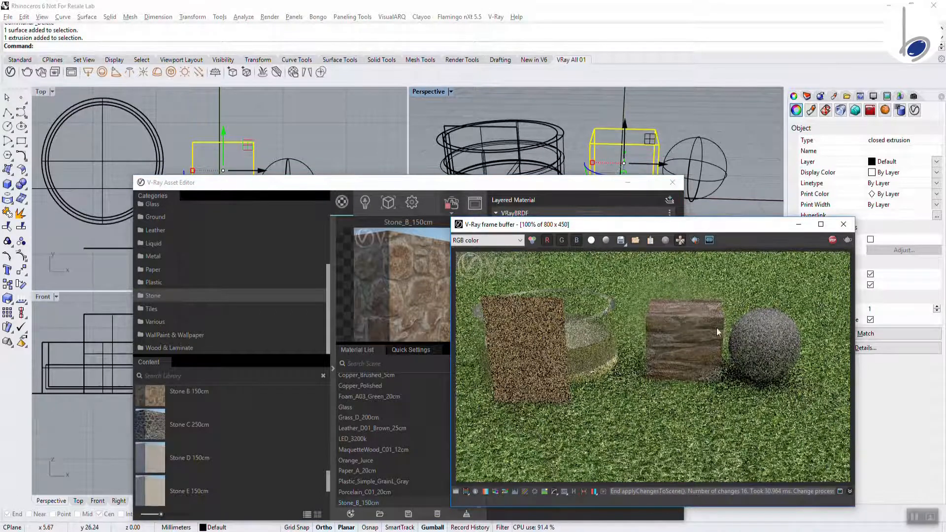
right_drag(693, 176, 647, 175)
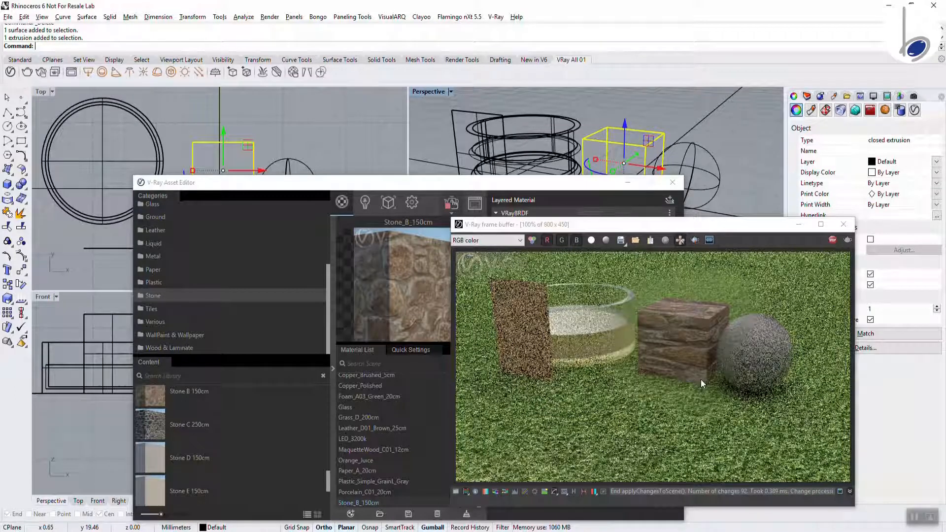
Step: Add Tiles K02 100cm from the Tiles category to the scene and apply it to the V-Ray infinite plane
click(151, 309)
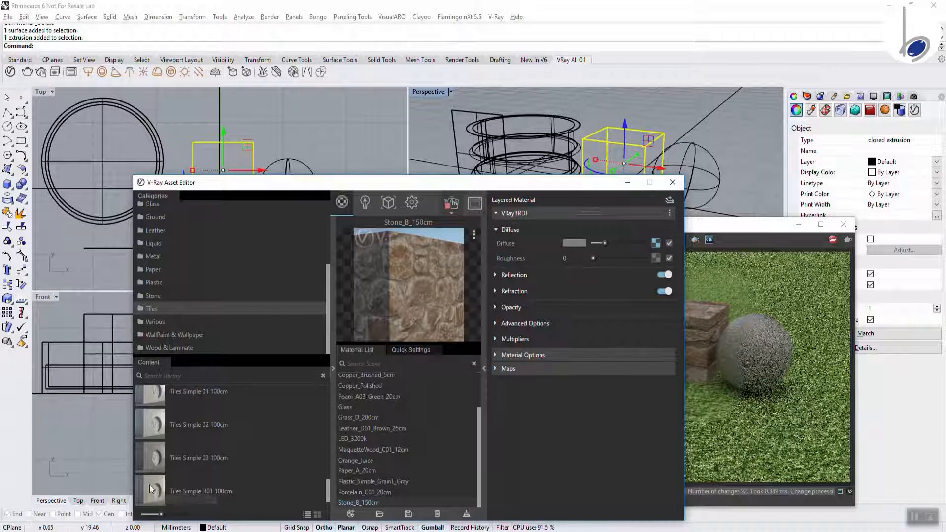
scroll(227, 454, down, 1)
scroll(227, 459, up, 10)
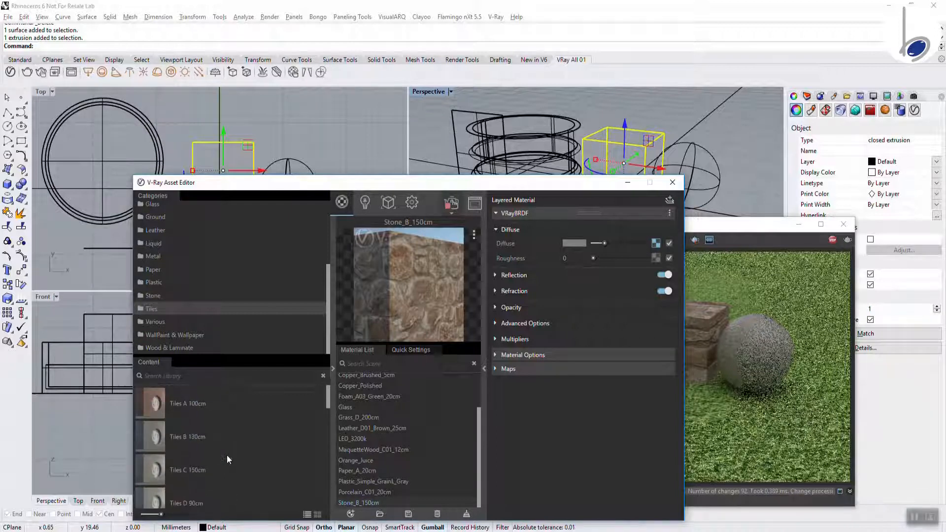
scroll(226, 454, down, 5)
drag(167, 484, 452, 415)
click(710, 112)
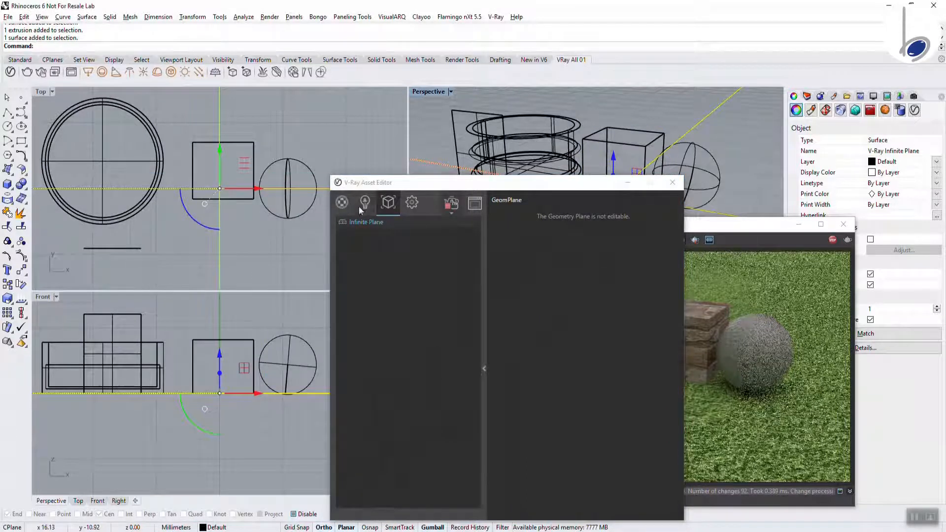
click(342, 202)
right_click(370, 501)
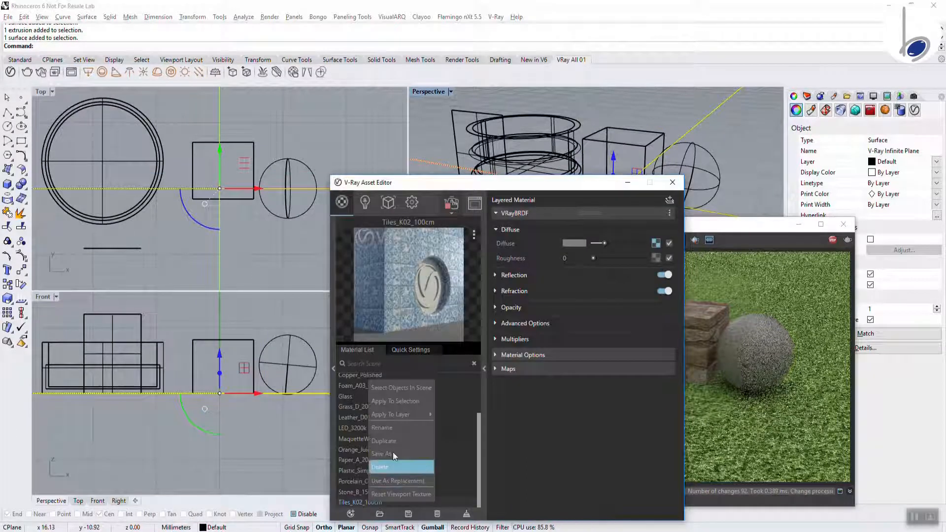
click(392, 400)
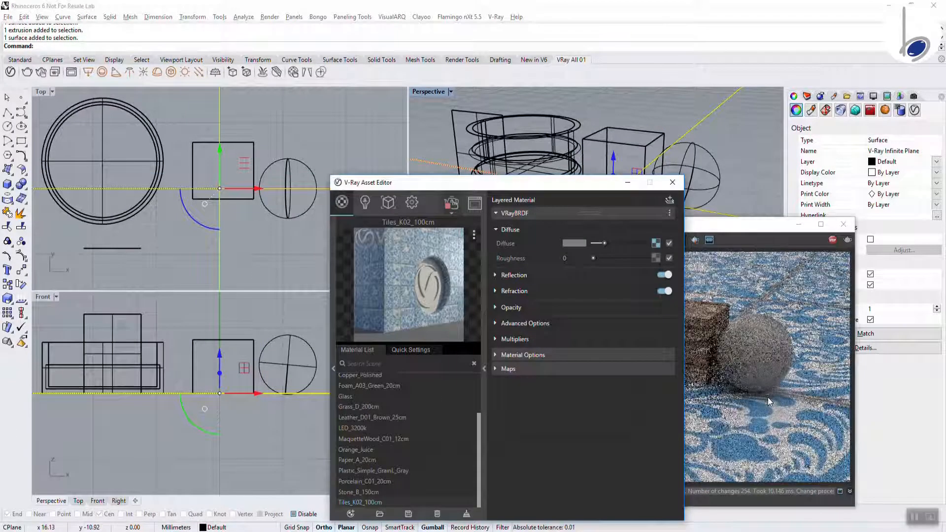
click(760, 268)
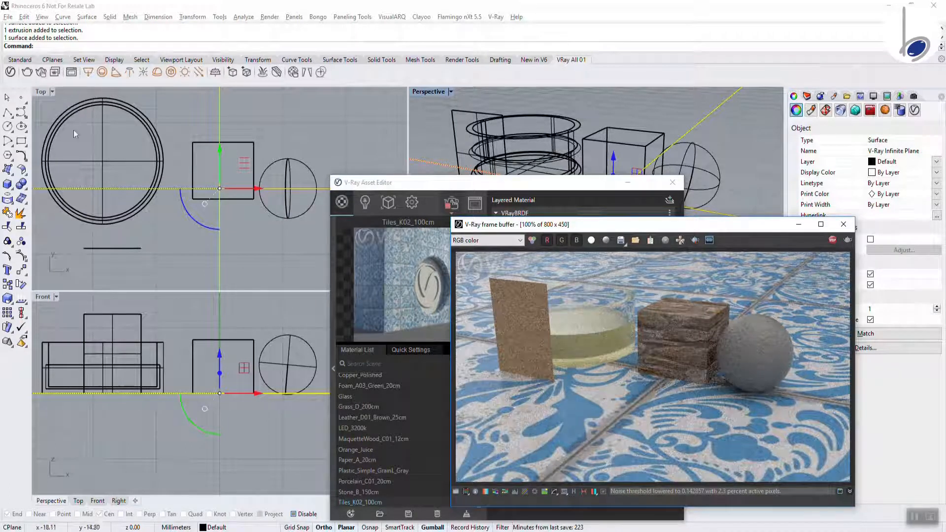
Step: Bring the V-Ray Asset Editor back to the front, move it clear of the render, and reopen its material library
click(10, 72)
drag(515, 191, 259, 124)
click(89, 191)
drag(191, 118, 347, 117)
Step: Add Gem Turquoise 02 from the Various category to the scene and apply it to the sphere
click(62, 271)
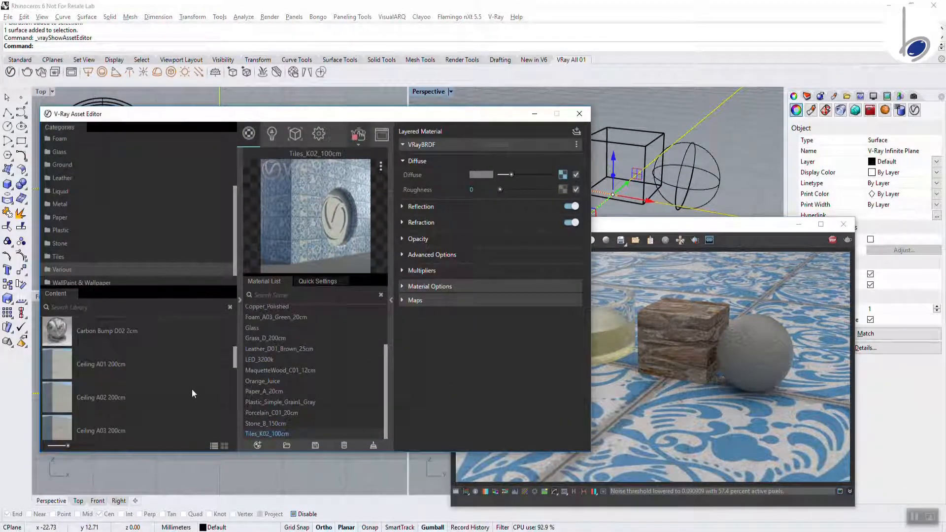
scroll(231, 360, down, 1)
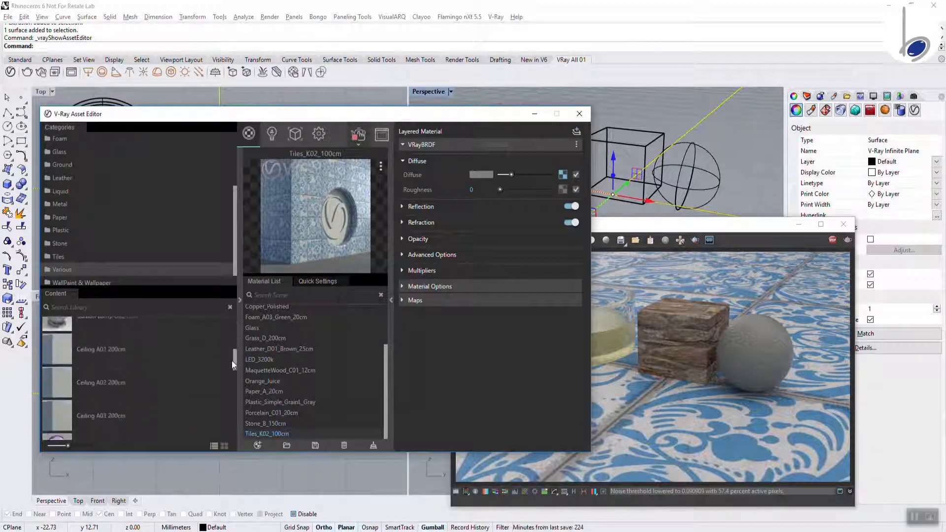
drag(232, 361, 238, 398)
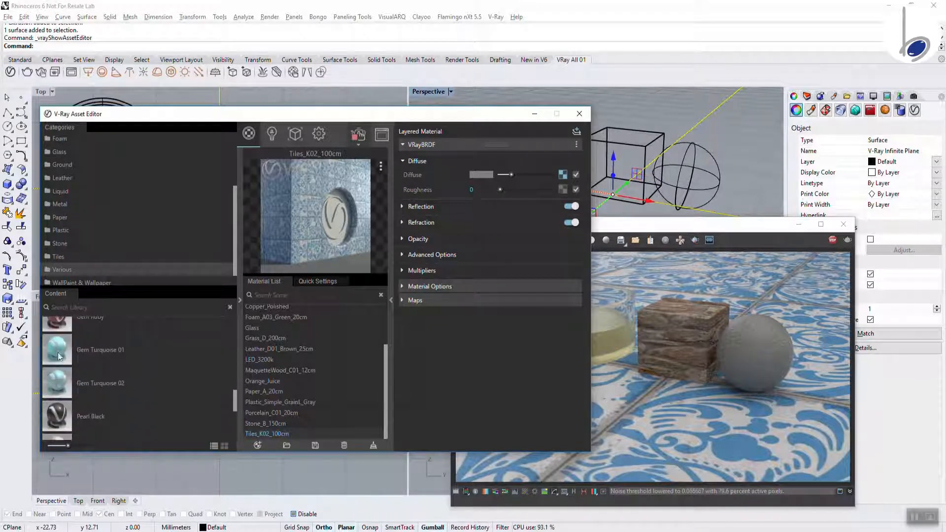
drag(59, 382, 330, 369)
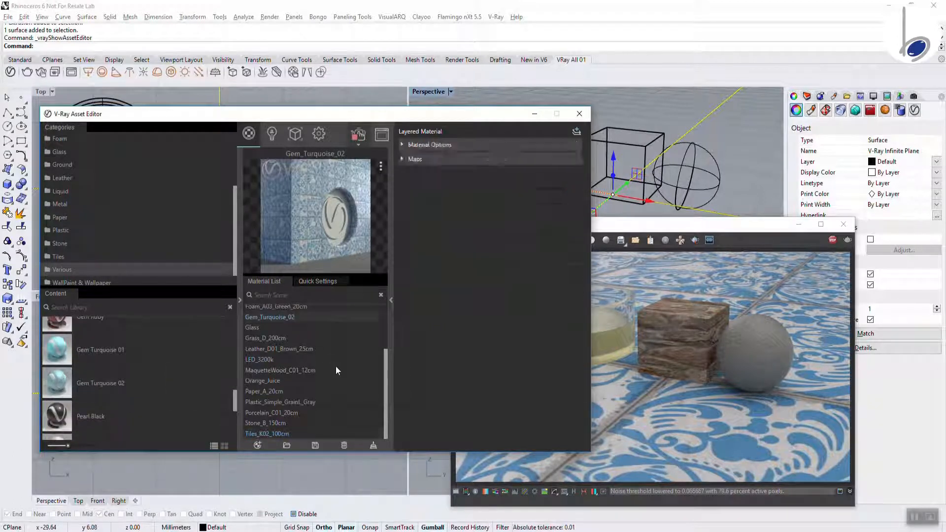
click(688, 163)
click(725, 199)
right_click(253, 317)
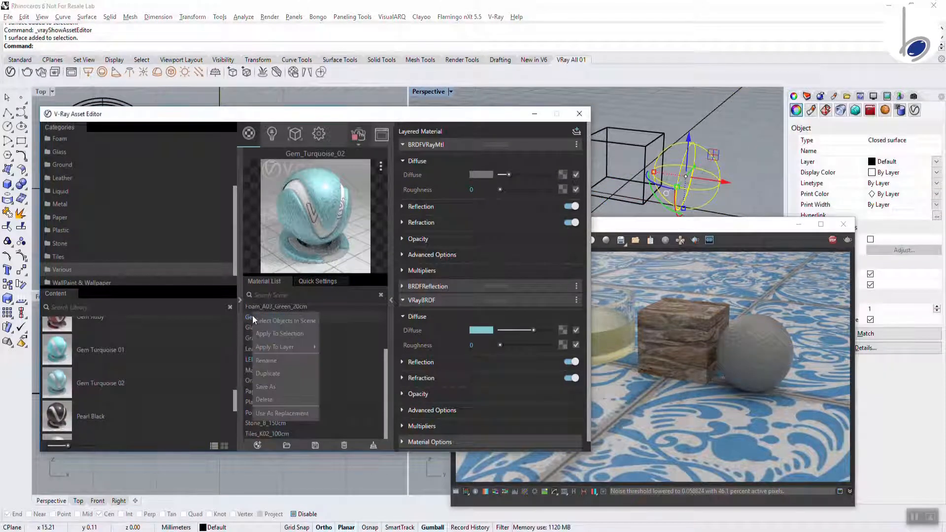
click(272, 334)
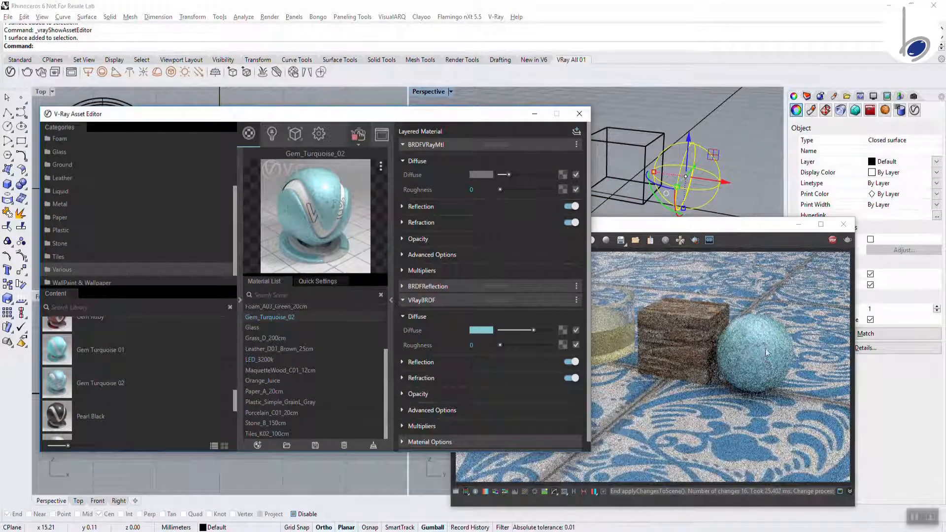
Step: Add Wallpaper A04 Golden 40cm from the WallPaint & Wallpaper category to the scene's materials
click(679, 241)
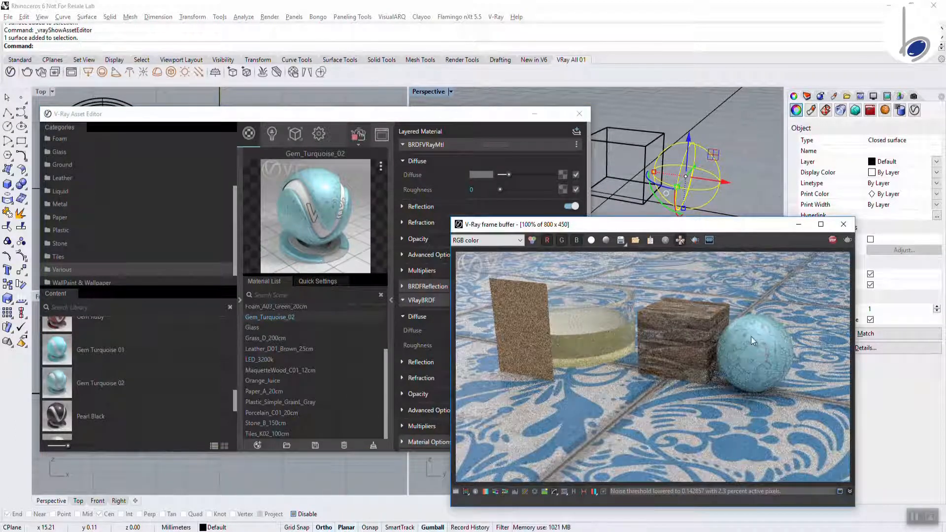
click(99, 287)
click(93, 279)
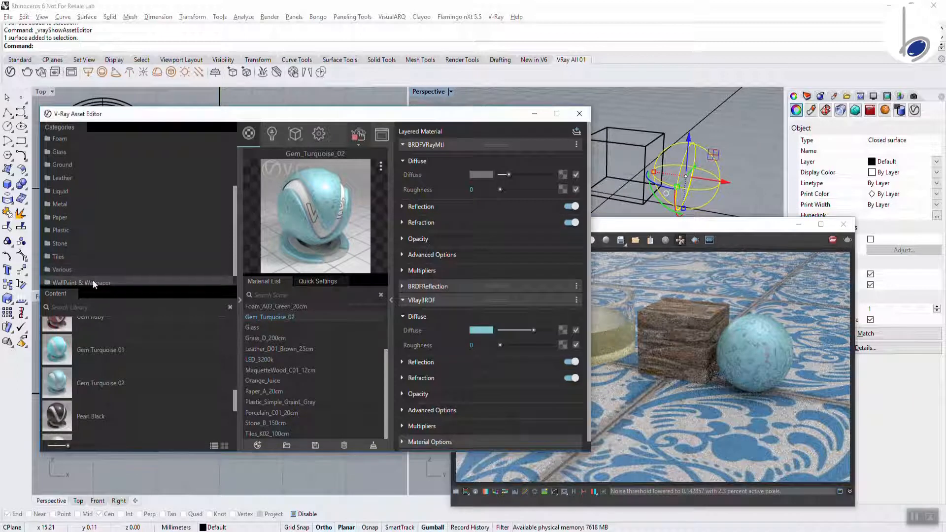
scroll(108, 391, down, 5)
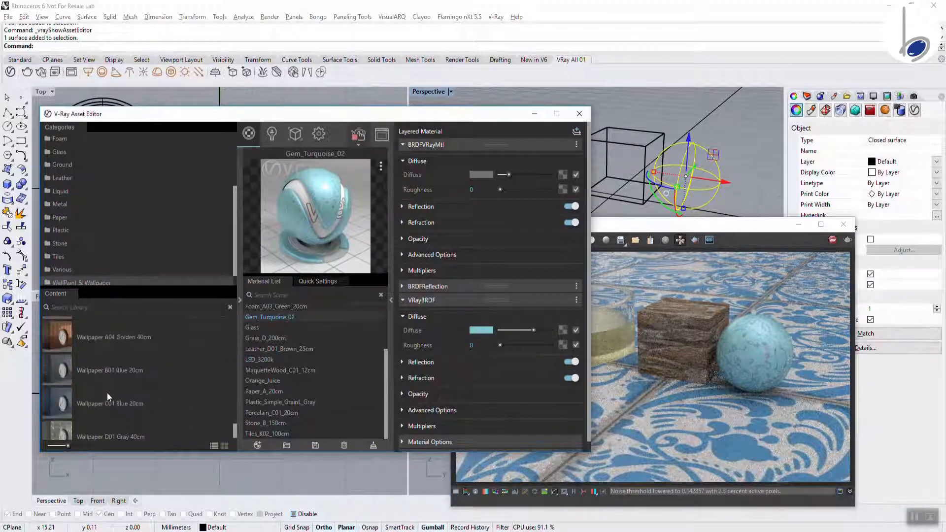
drag(51, 333, 292, 398)
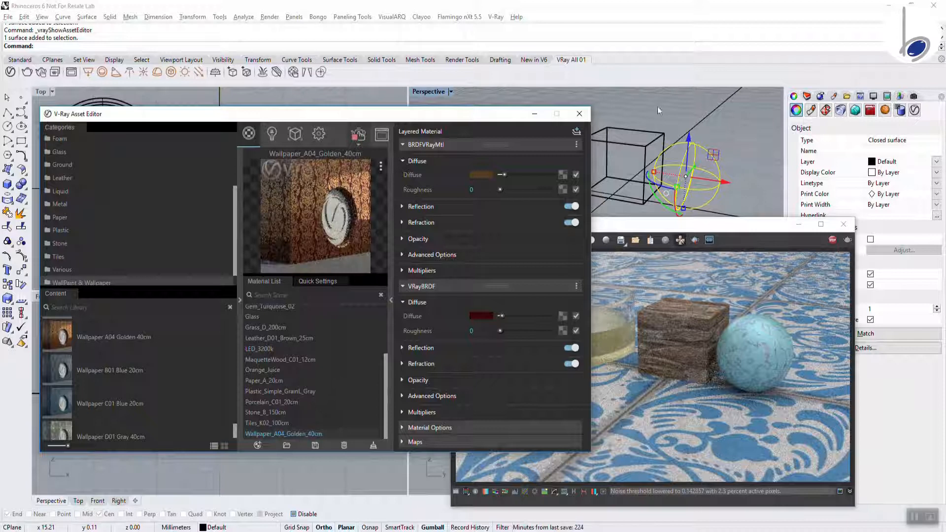
Step: Try Wallpaper_A04_Golden_40cm on the box, deselect the box and undo the material assignment
click(640, 130)
right_click(257, 434)
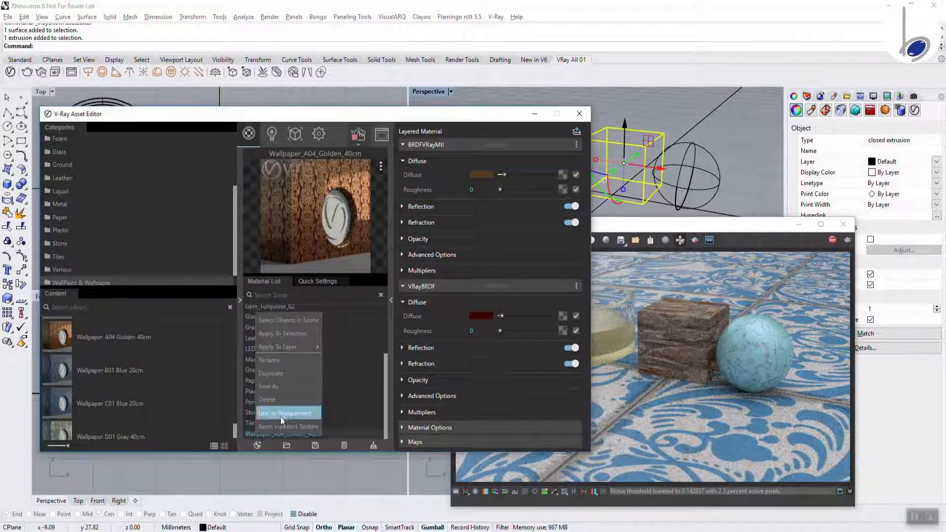
click(279, 417)
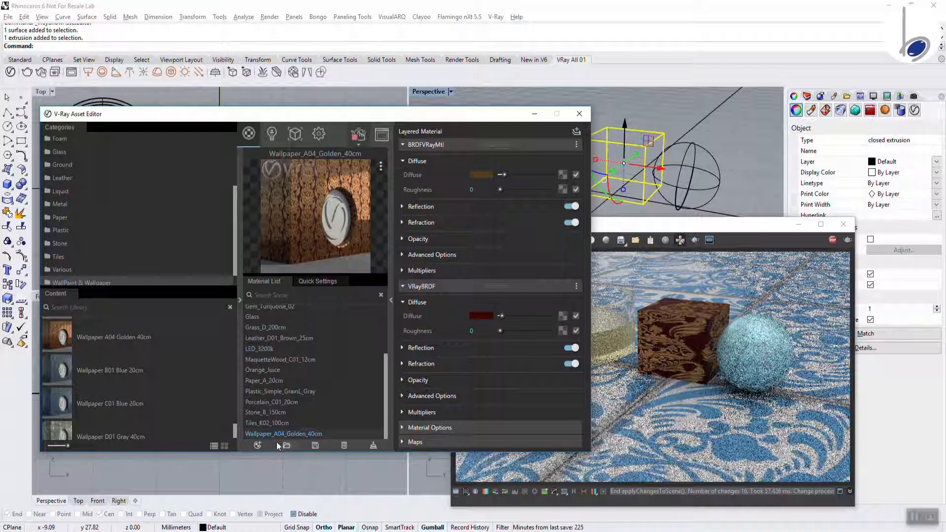
click(729, 206)
key(ctrl+z)
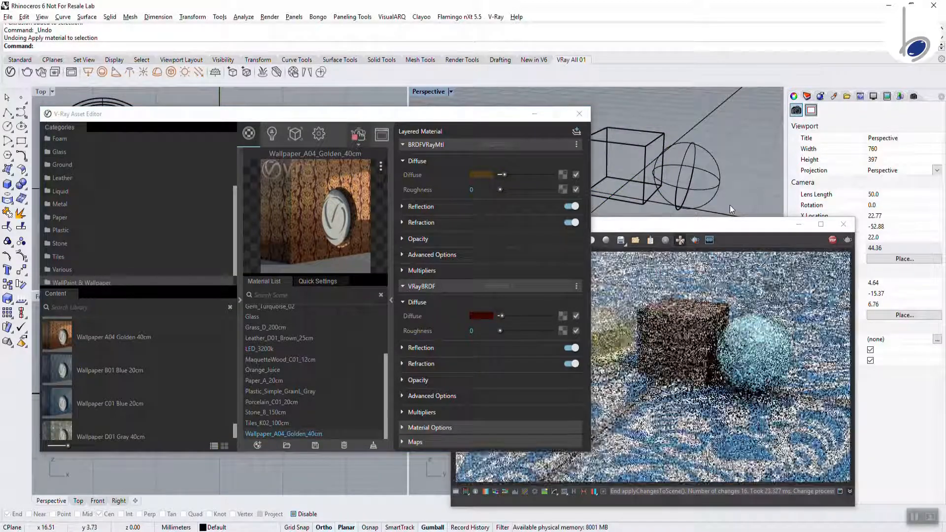
Step: Close the V-Ray Asset Editor and draw a large upright rectangular plane in the Front view, spanning the width and height of all objects
click(9, 172)
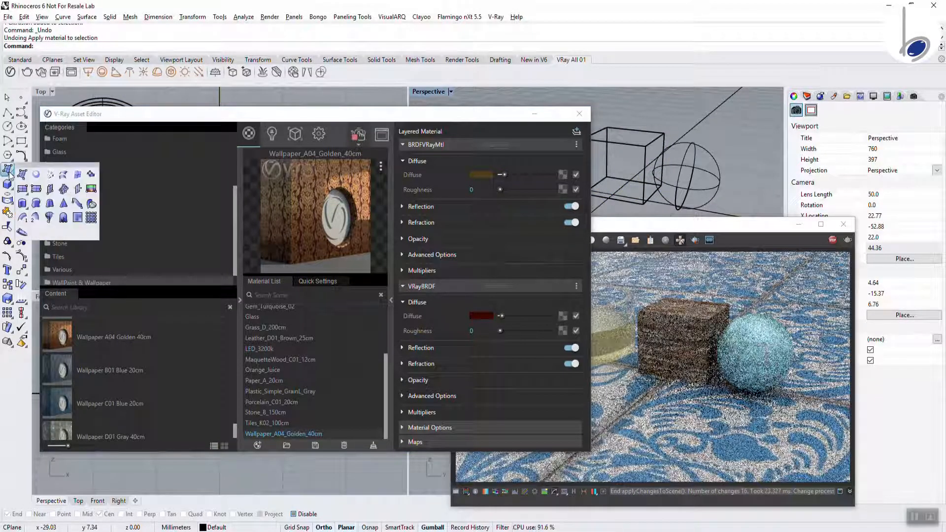
click(35, 190)
click(579, 114)
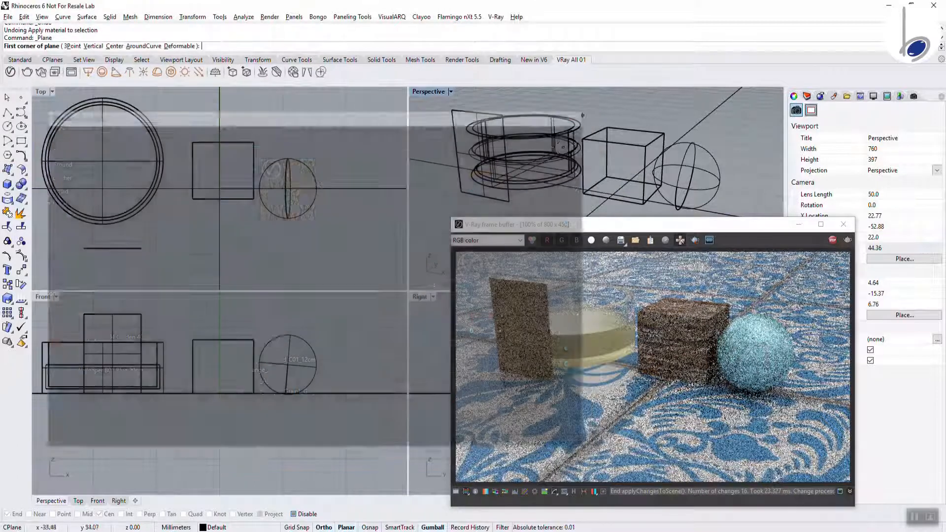
scroll(150, 480, down, 4)
click(48, 429)
scroll(311, 450, down, 8)
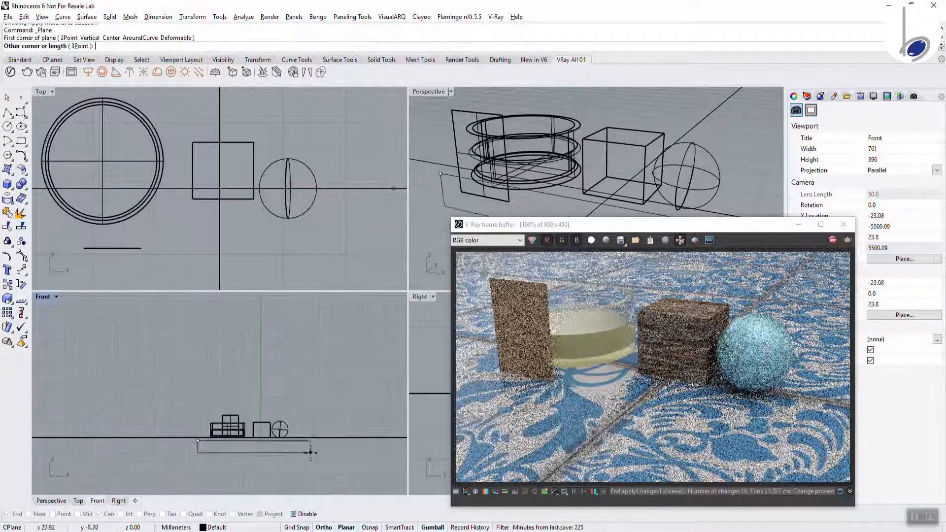
click(377, 304)
Step: Move the new upright plane behind the objects and shift it sideways so it forms a centred backdrop
click(199, 182)
scroll(200, 180, down, 3)
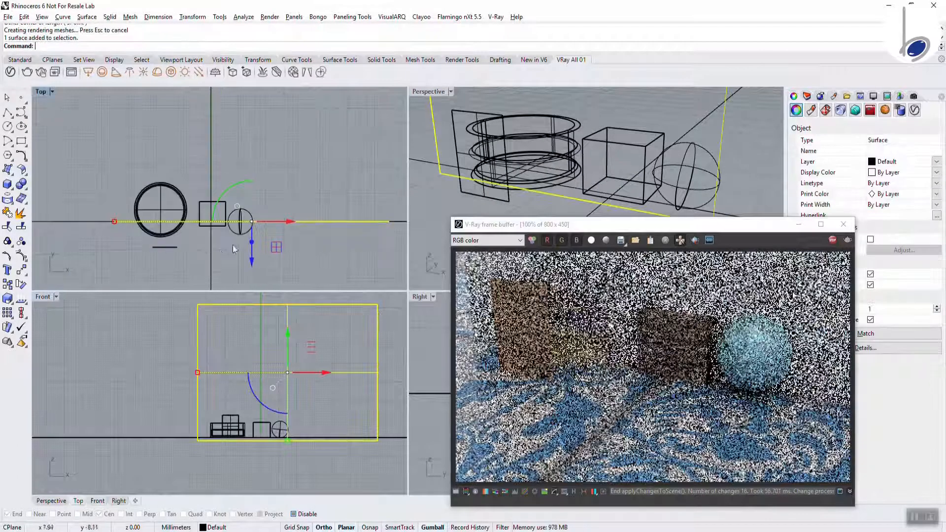
drag(252, 266, 256, 200)
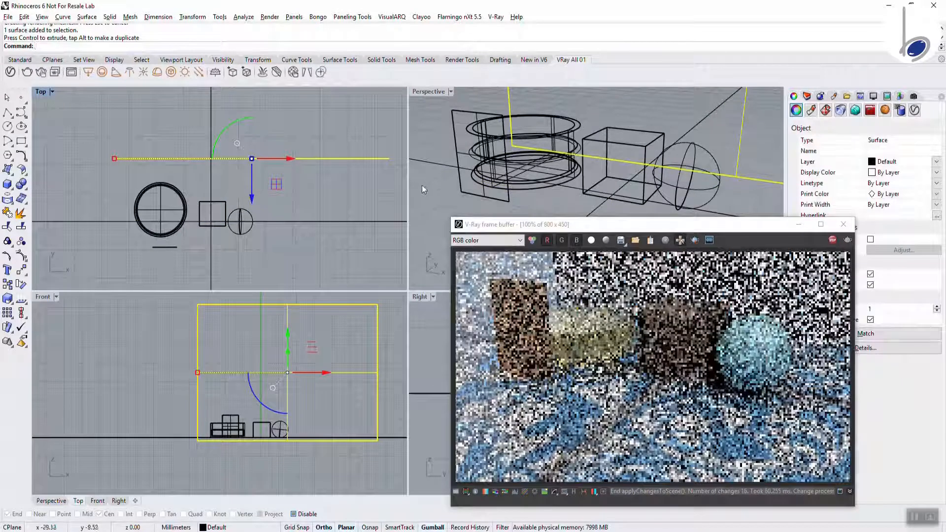
right_drag(552, 190, 606, 182)
scroll(607, 181, down, 8)
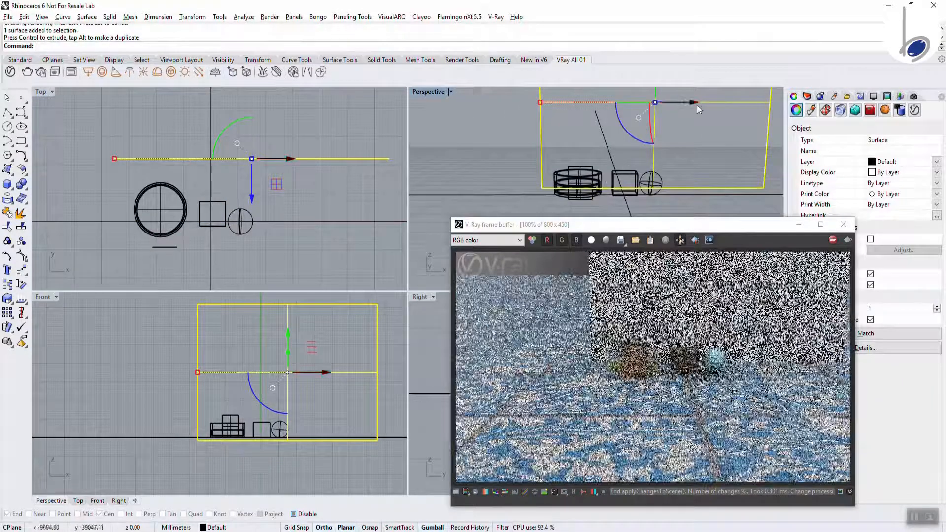
drag(694, 104, 631, 110)
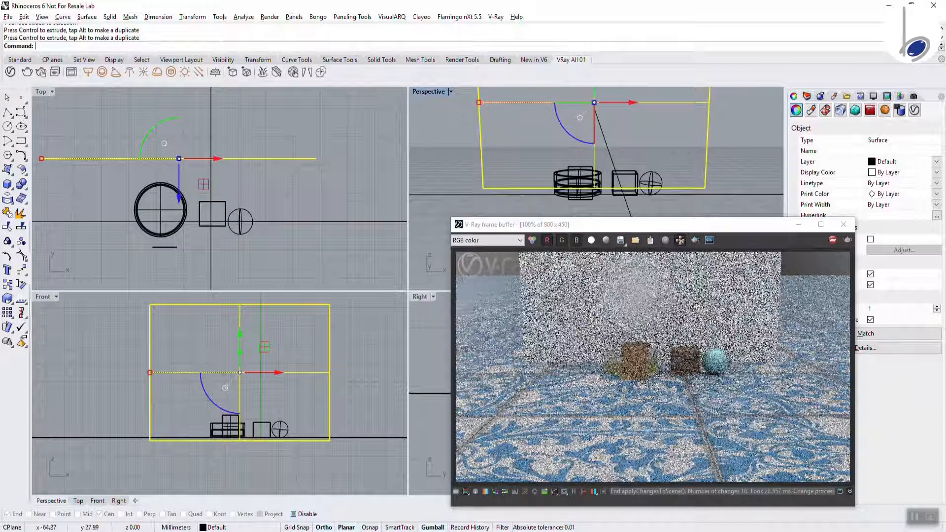
Step: Reopen the V-Ray Asset Editor, apply Wallpaper_A04_Golden_40cm to the backdrop plane, and move the frame buffer to inspect the render closer up
click(571, 59)
click(10, 72)
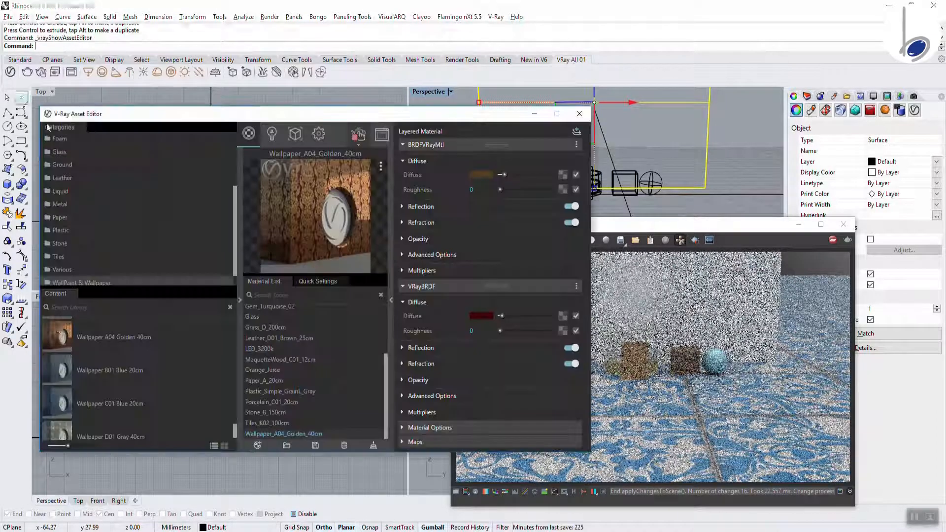
right_click(279, 433)
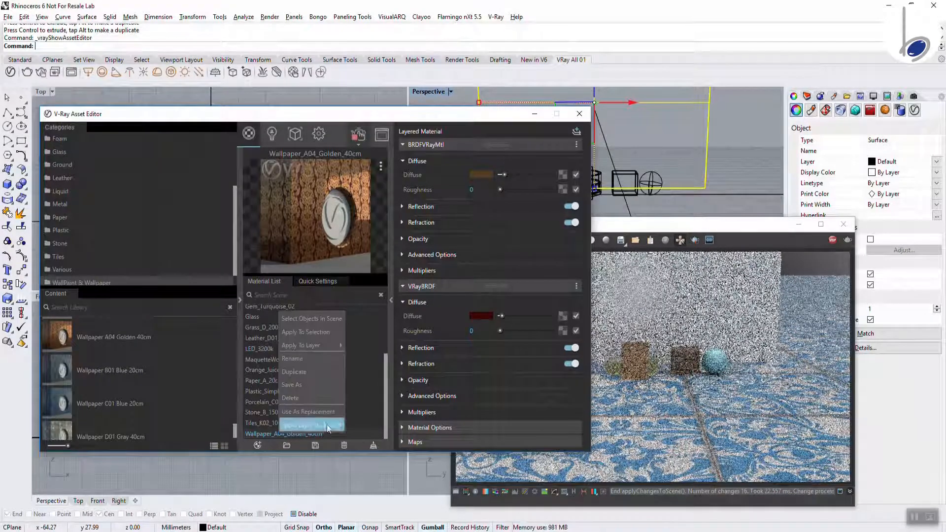
click(297, 333)
drag(708, 226, 721, 210)
right_drag(677, 165, 702, 163)
scroll(665, 141, up, 3)
scroll(686, 148, up, 3)
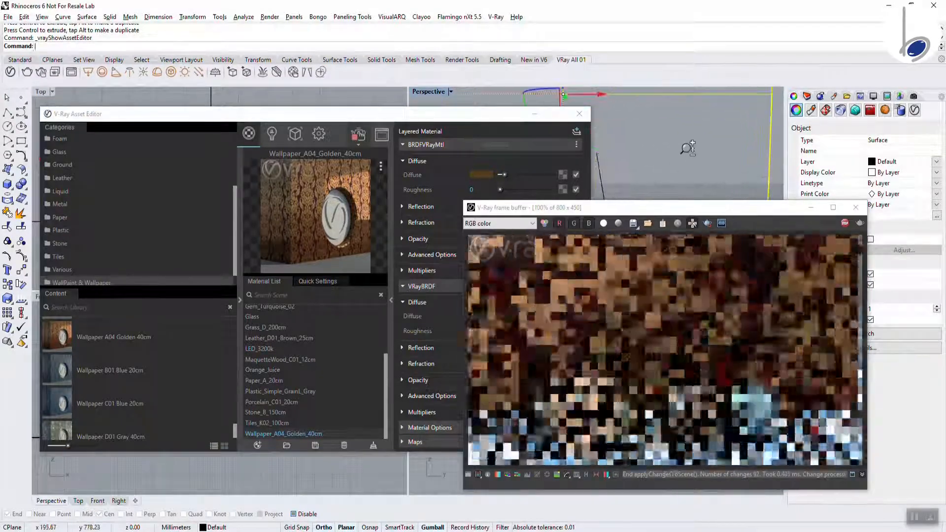